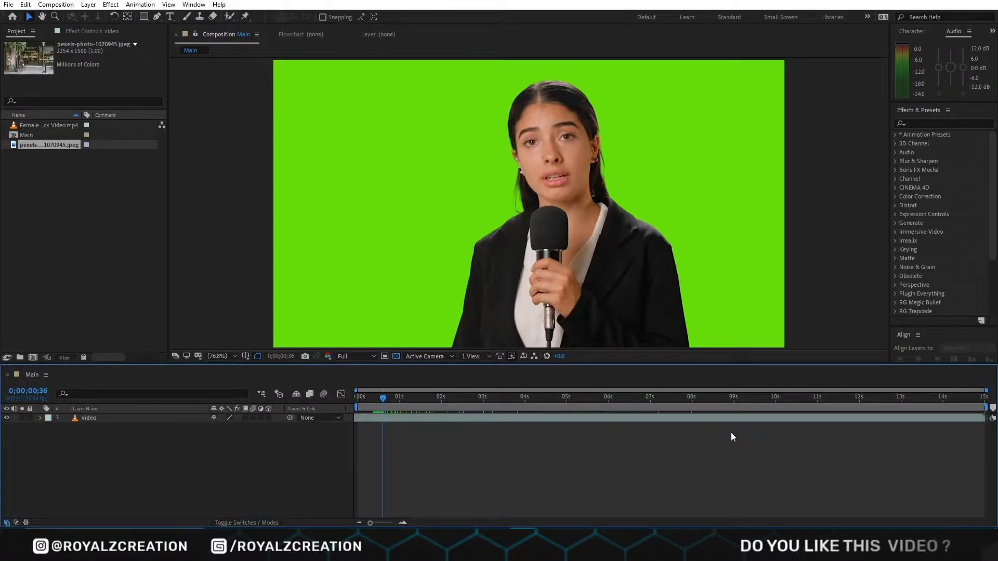
Step: Apply Color Key to the reporter layer, sample the green backdrop and raise Color Tolerance
click(931, 124)
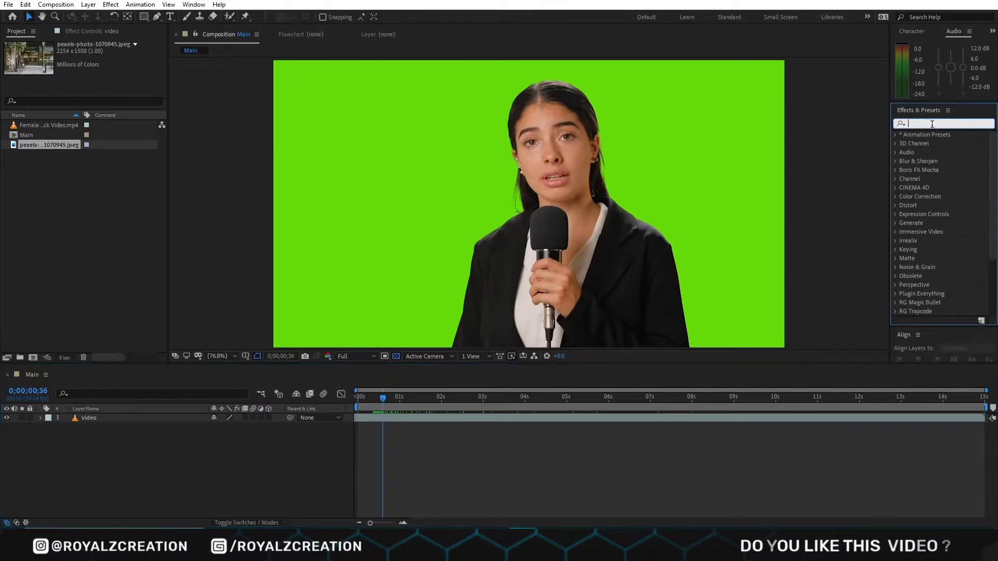
text(colorkey)
click(918, 124)
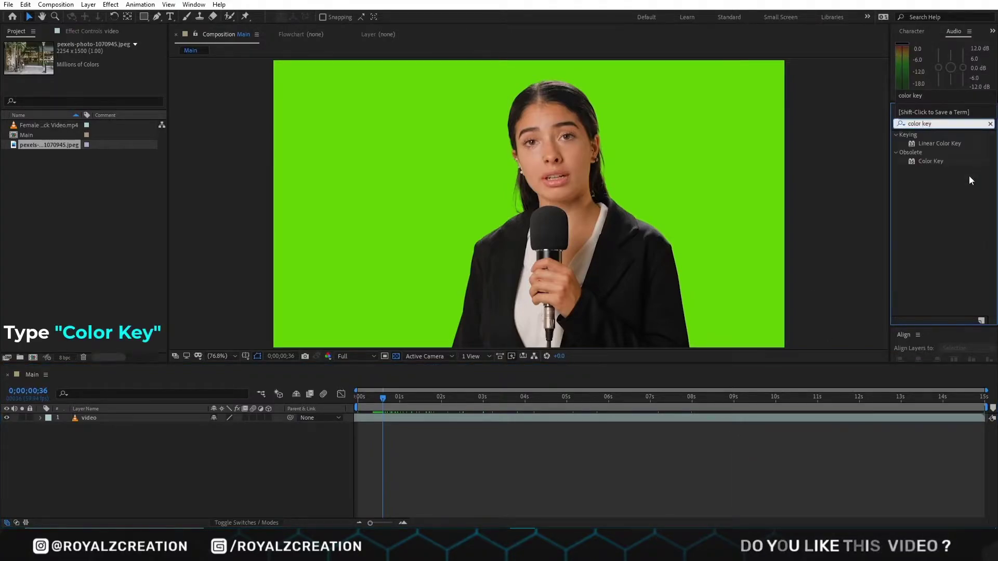
drag(930, 161, 187, 418)
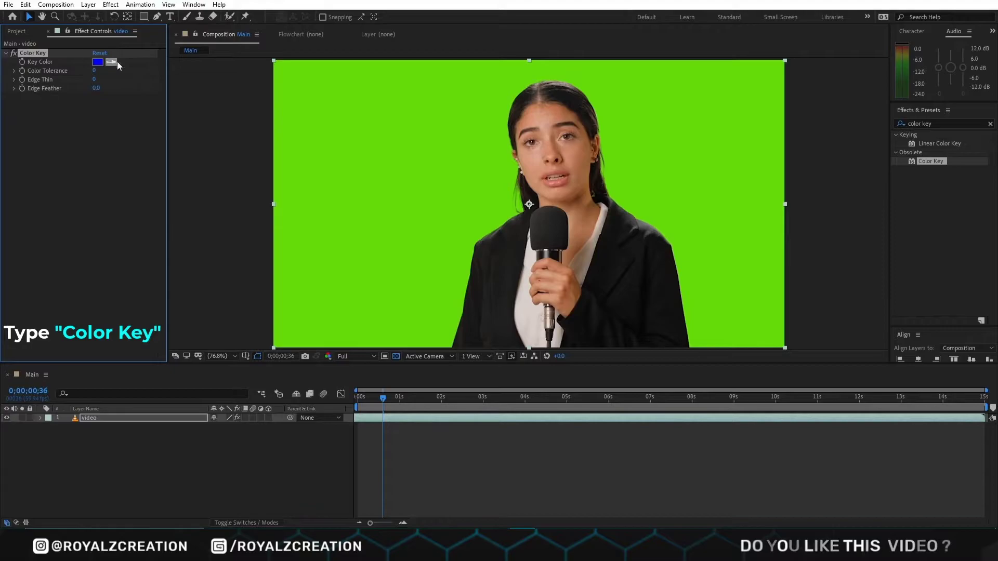
click(114, 61)
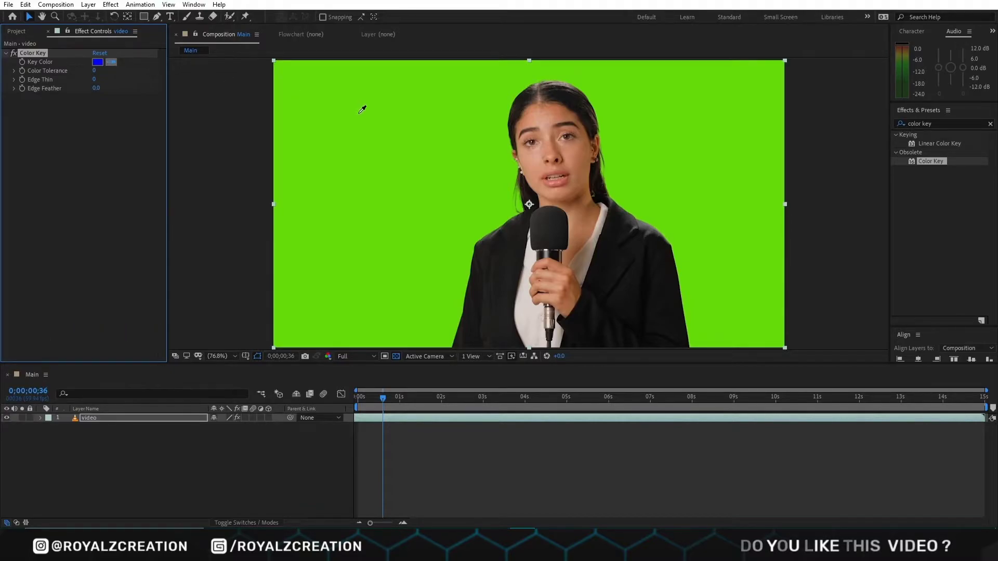
click(362, 110)
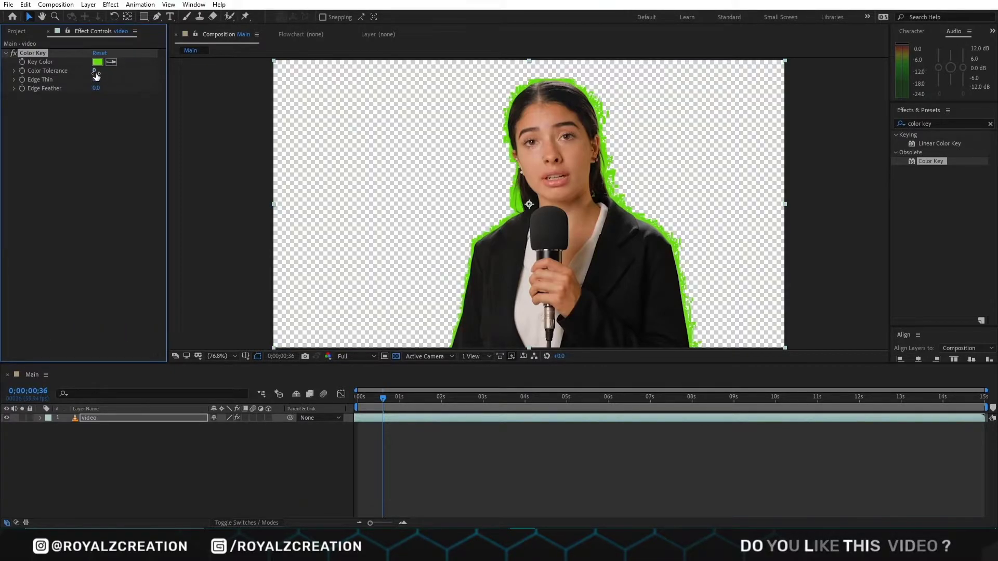
drag(96, 71, 129, 74)
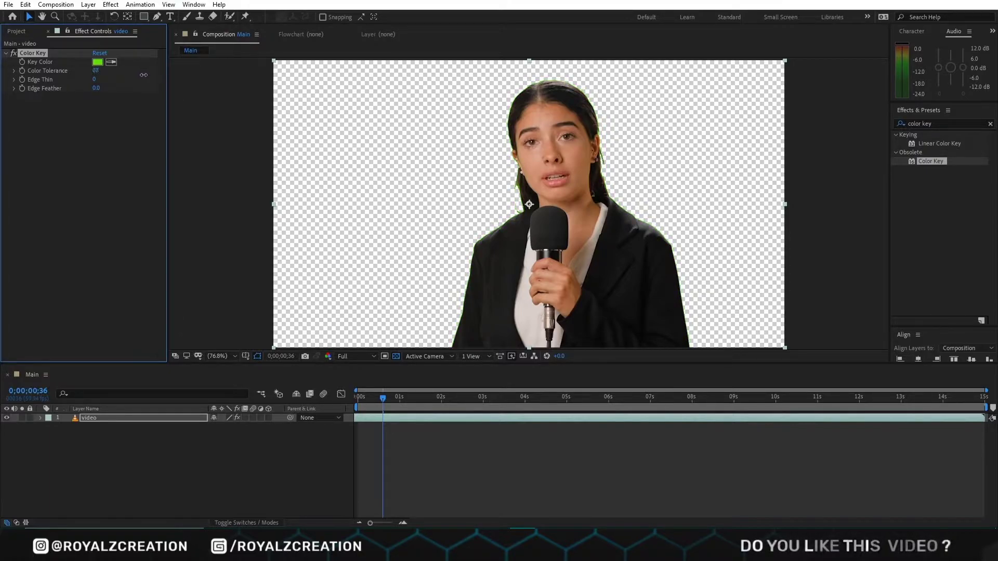
Step: Add Simple Choker to the reporter layer with Choke Matte at -80.60
click(930, 127)
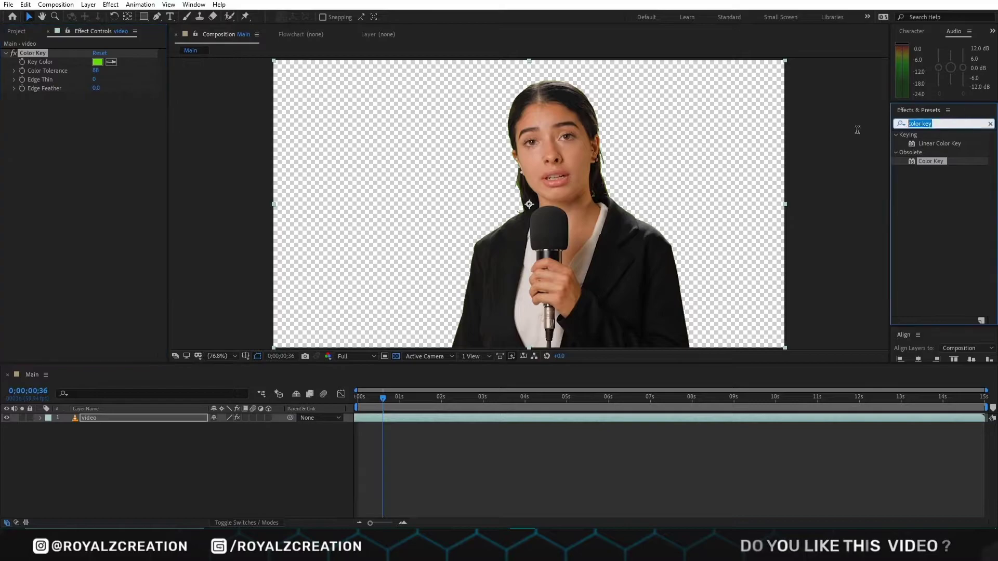
text(simple)
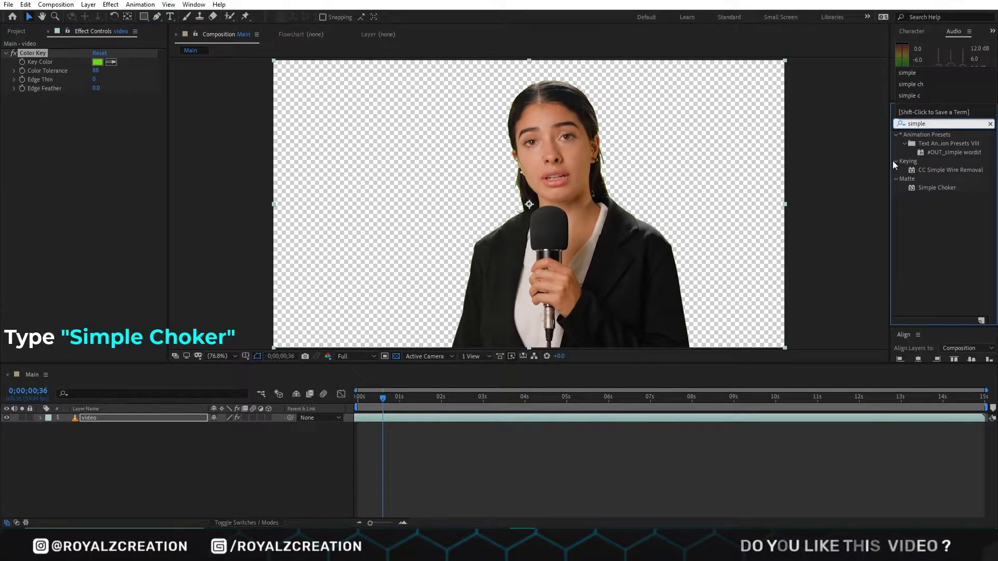
double_click(936, 187)
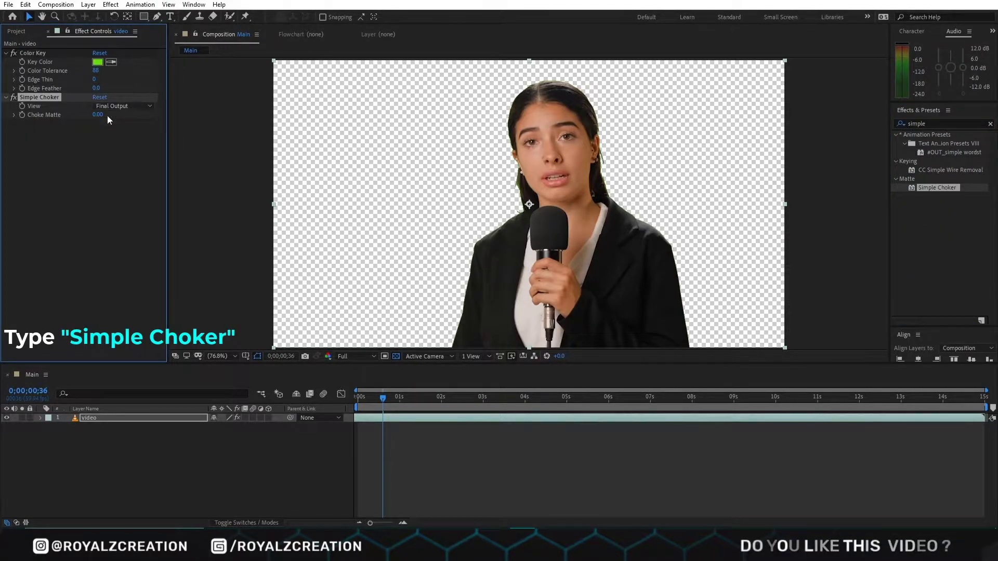
drag(102, 115, 2, 120)
drag(102, 115, 2, 122)
drag(100, 115, 15, 123)
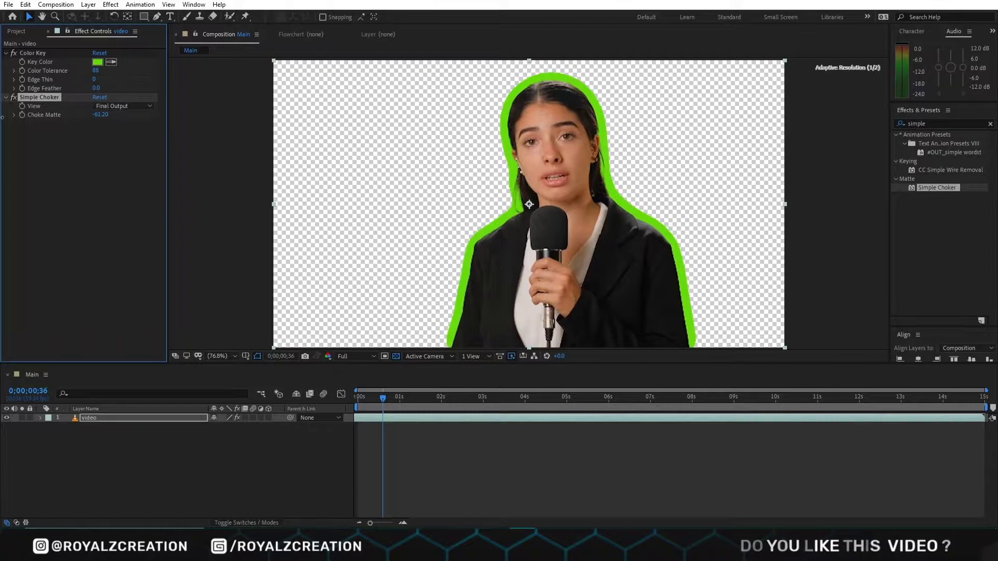
drag(99, 118, 3, 114)
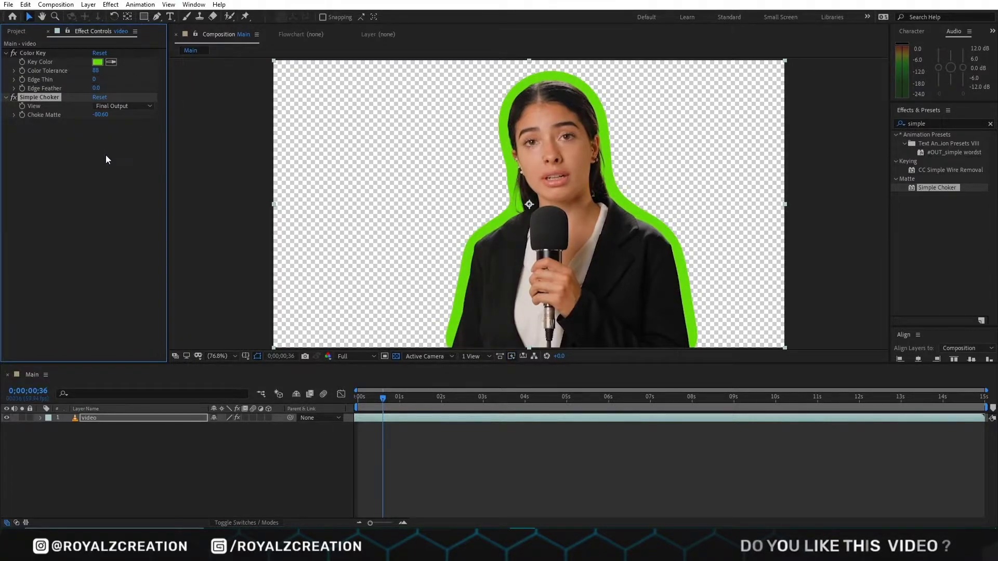
click(96, 170)
Step: Apply Keylight (1.2) with the green outline sampled as Screen Colour, then expand Screen Matte
click(948, 123)
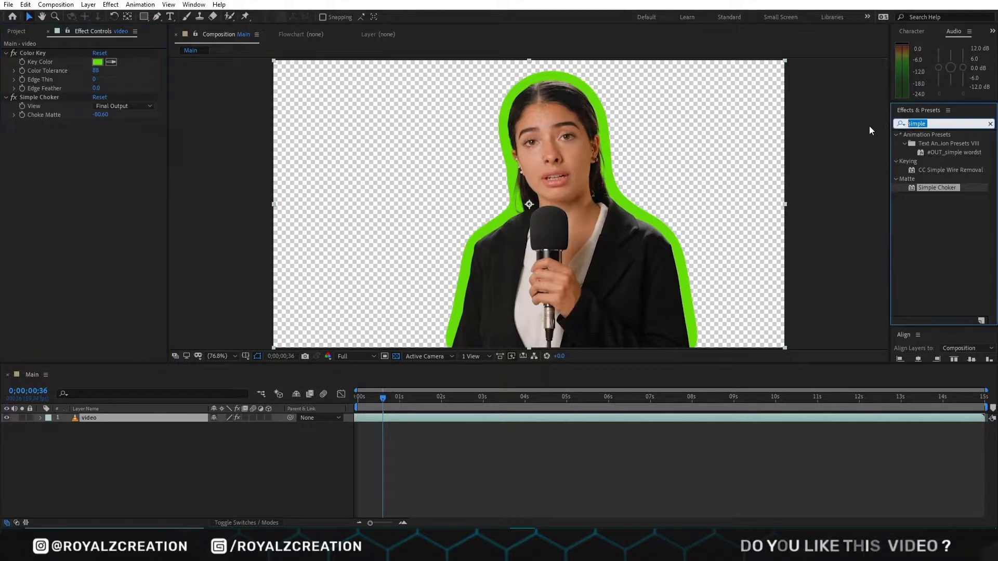
text(keyl)
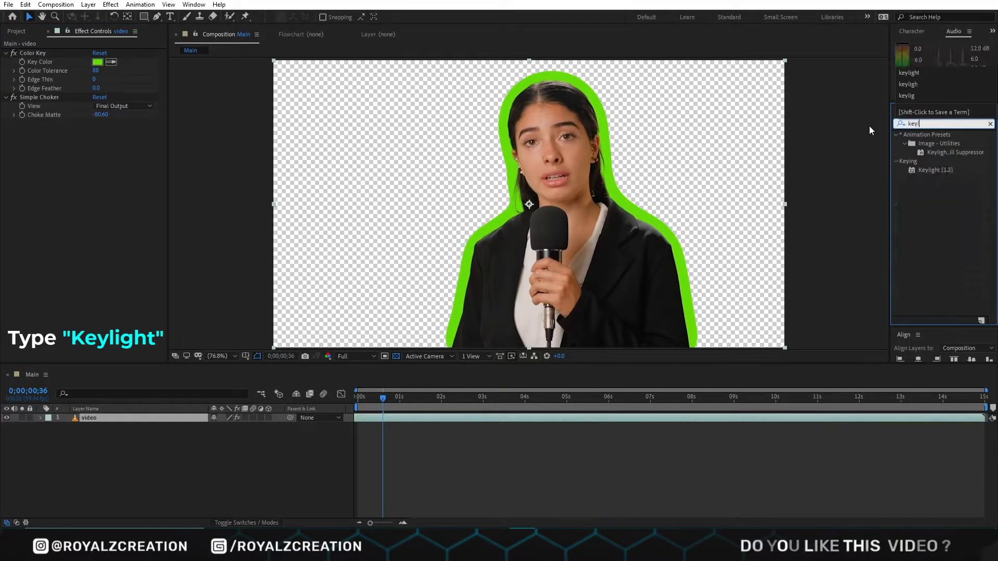
text(ight)
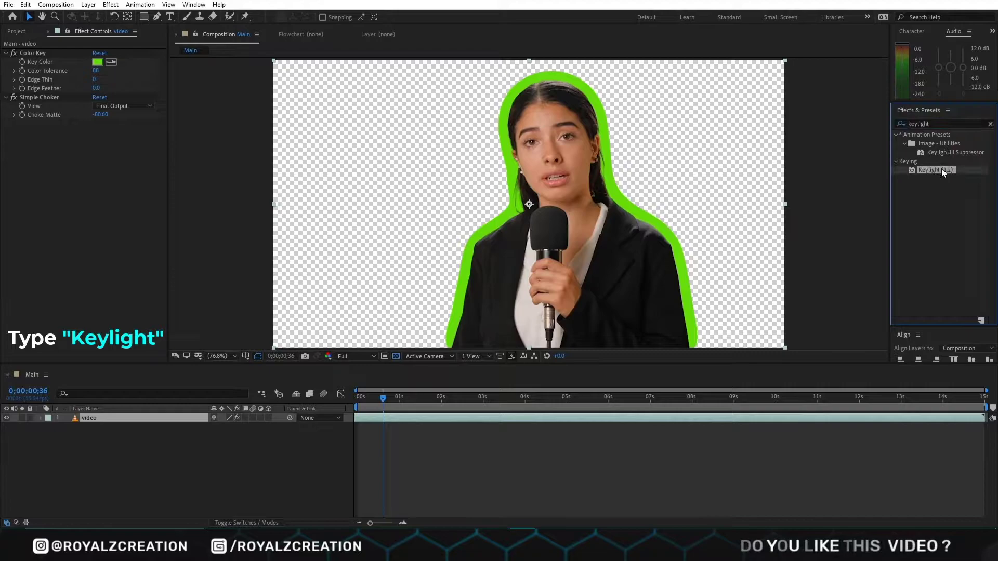
double_click(938, 169)
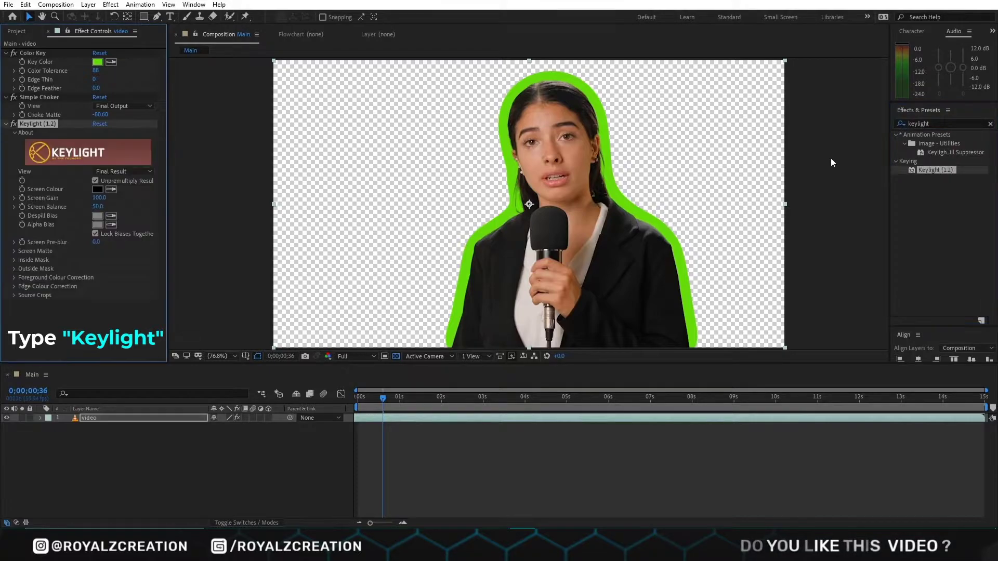
click(111, 189)
click(506, 214)
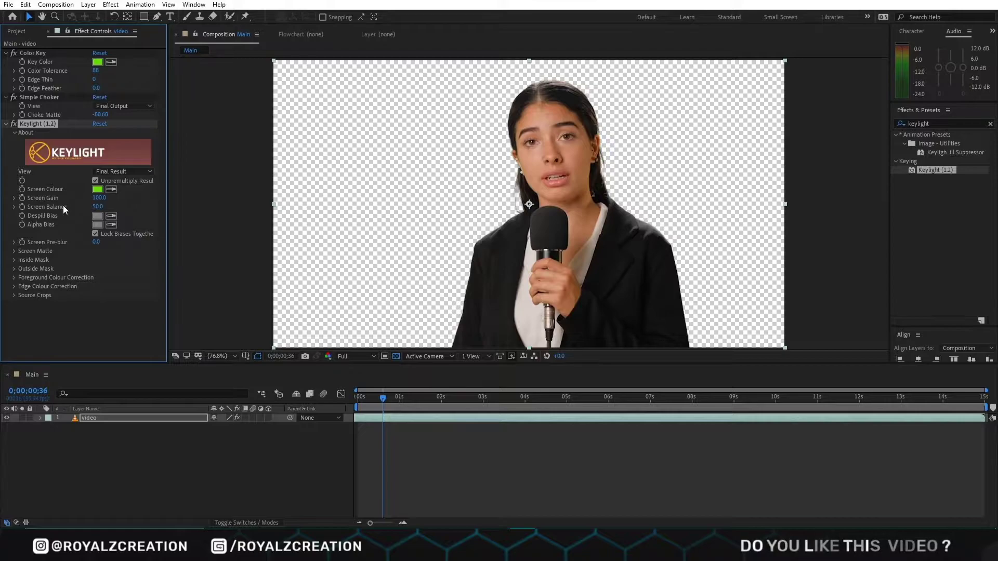
click(33, 251)
Step: In alpha view, set Keylight's Screen Matte Clip White to 90 and Clip Black to 10
key(alt+4)
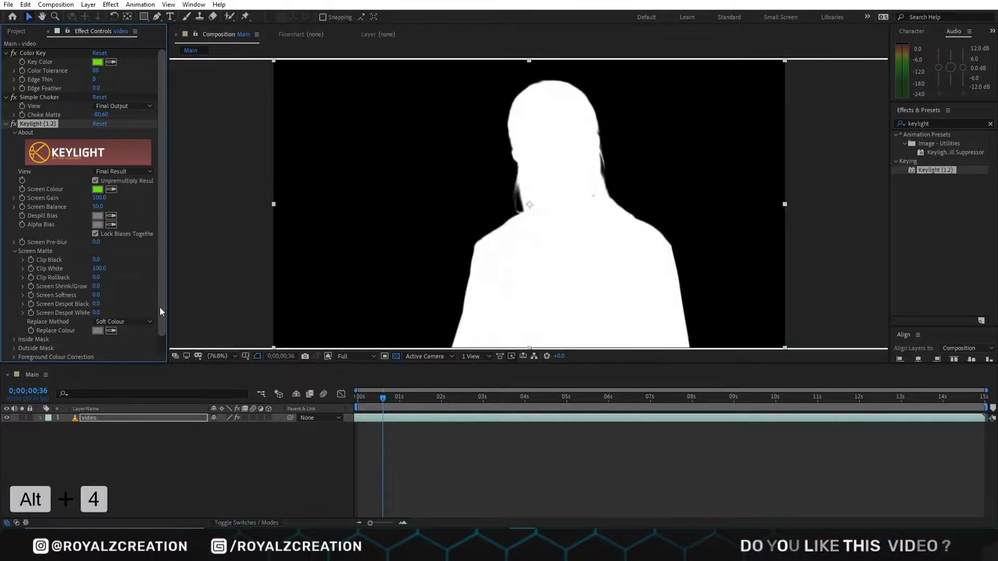
scroll(540, 158, up, 3)
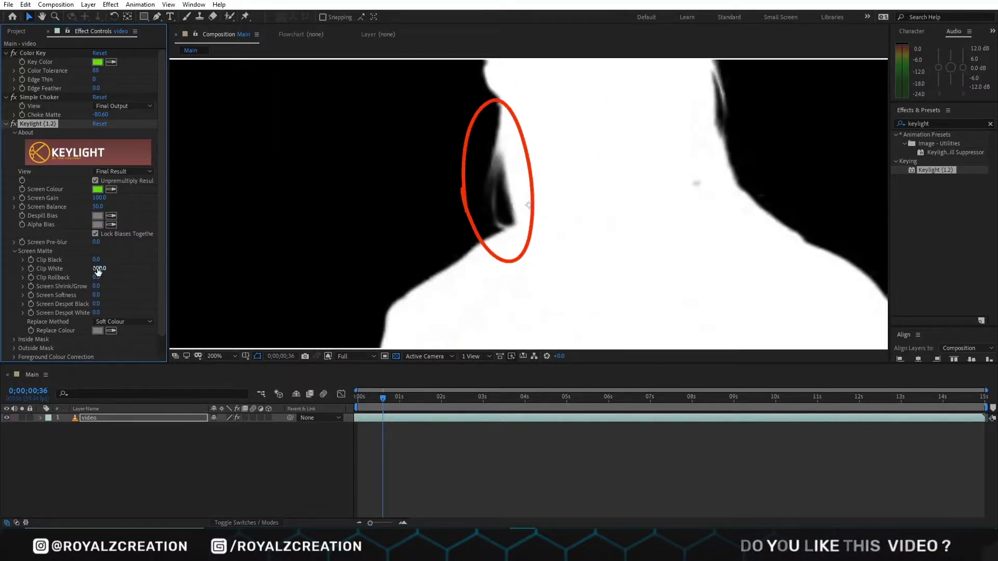
click(99, 268)
text(90)
key(Return)
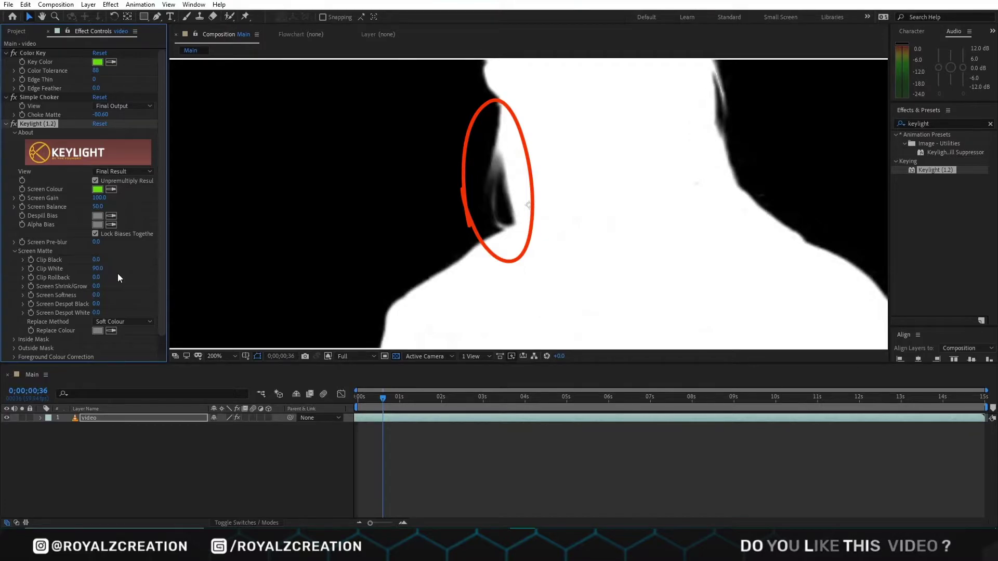
click(103, 260)
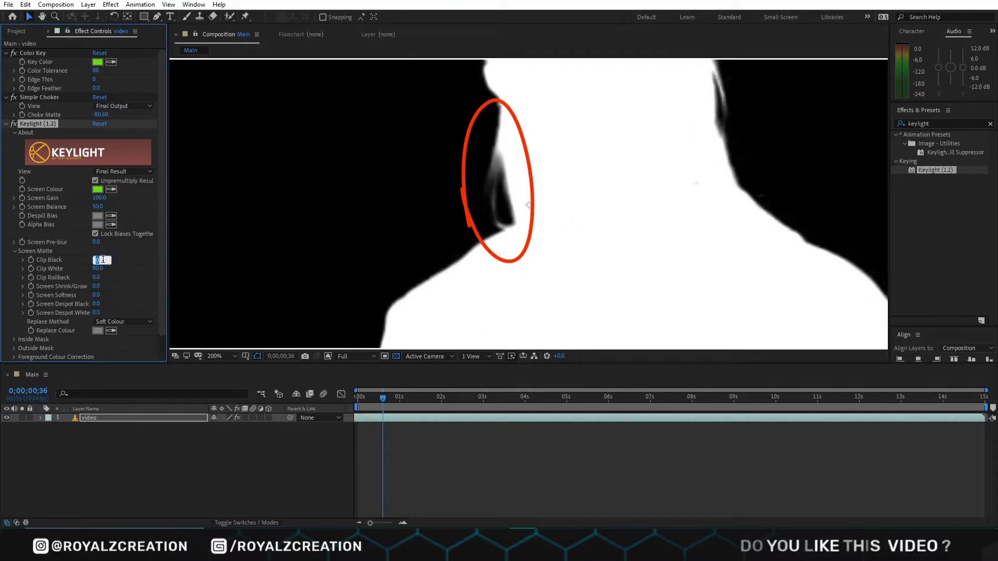
key(Return)
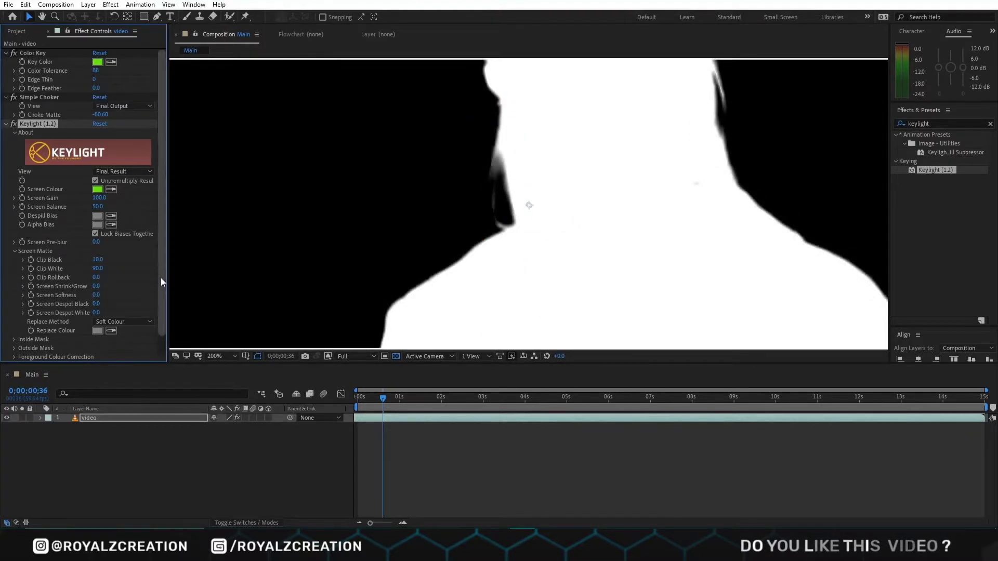
scroll(107, 264, down, 1)
scroll(510, 156, up, 3)
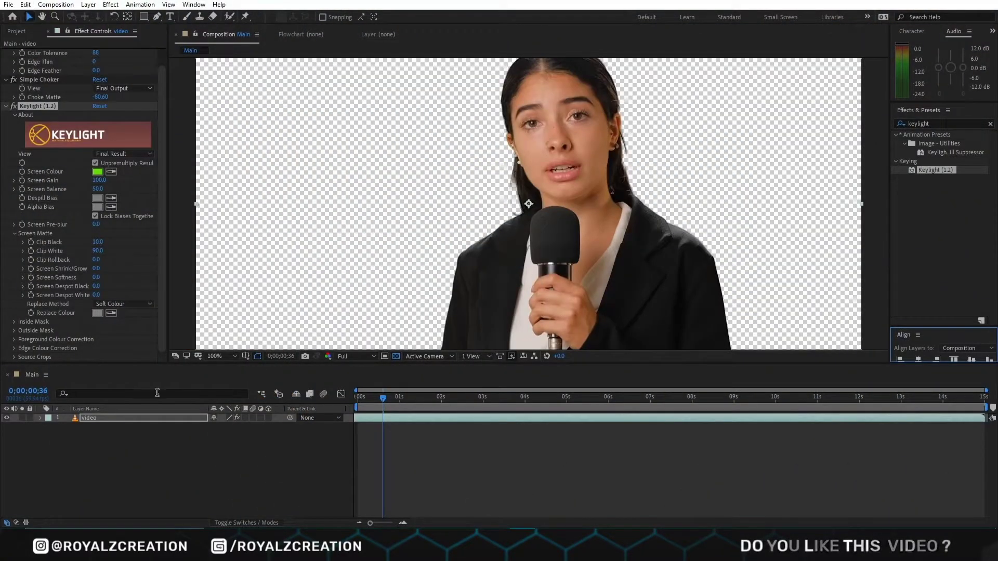
Step: Place the pexels bakery photo below the reporter layer and scale it to 57%
key(alt+4)
click(13, 32)
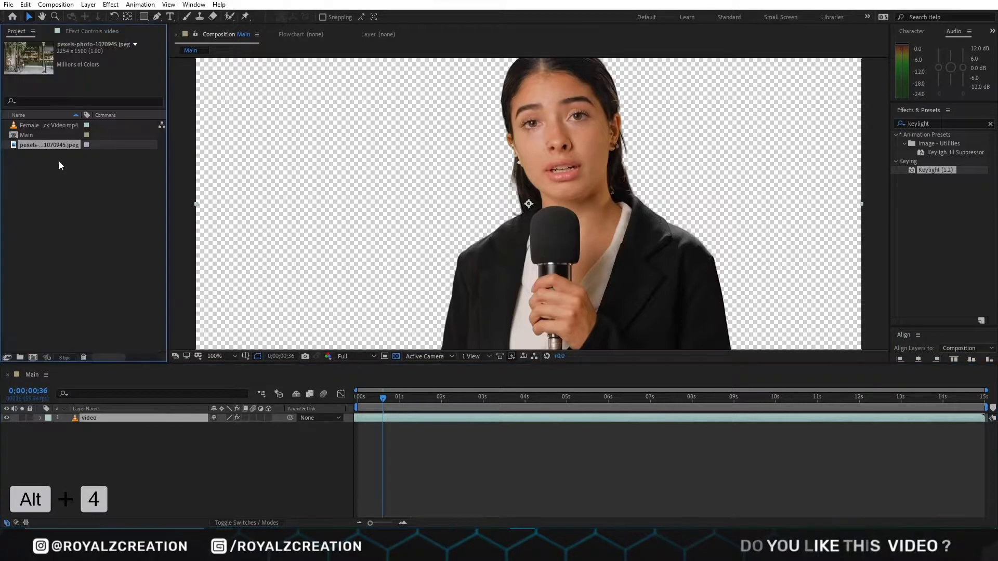
click(47, 136)
drag(45, 144, 152, 489)
key(comma)
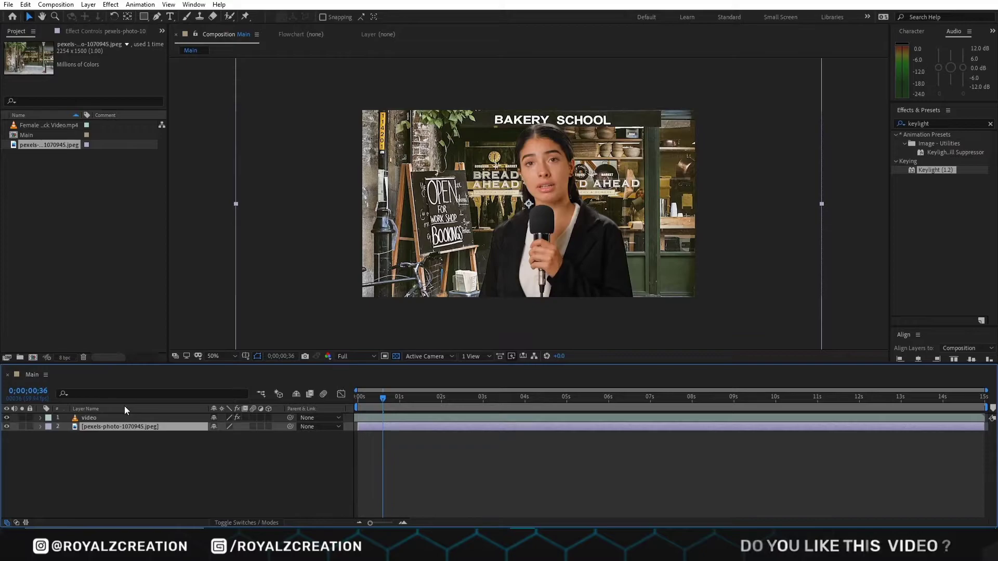
key(s)
click(225, 436)
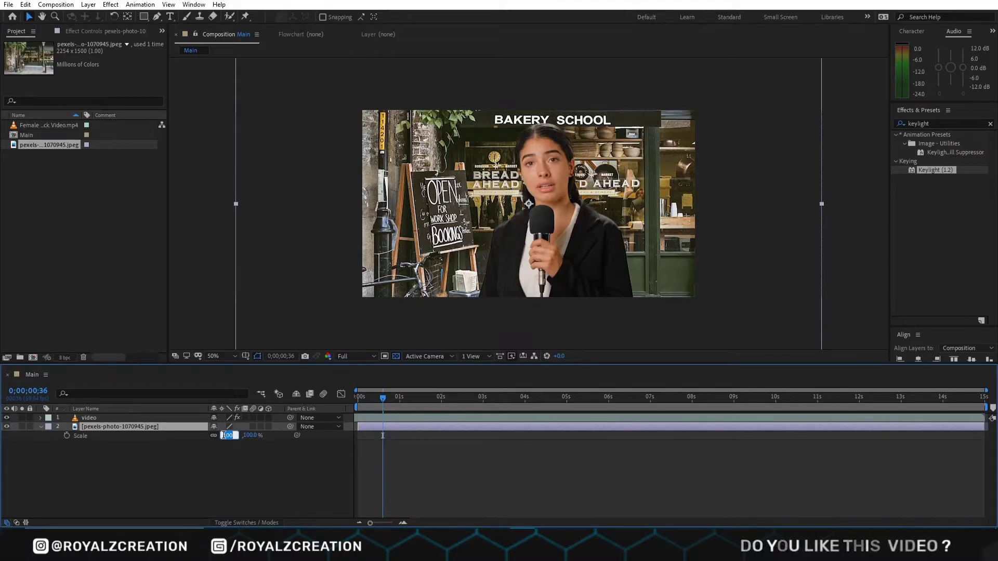
text(57)
key(Return)
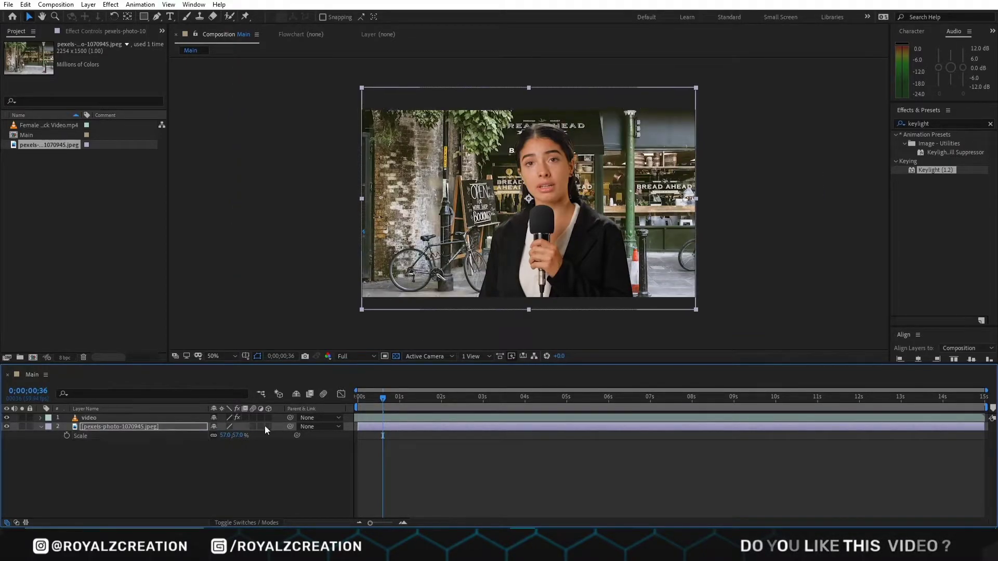
key(shift+slash)
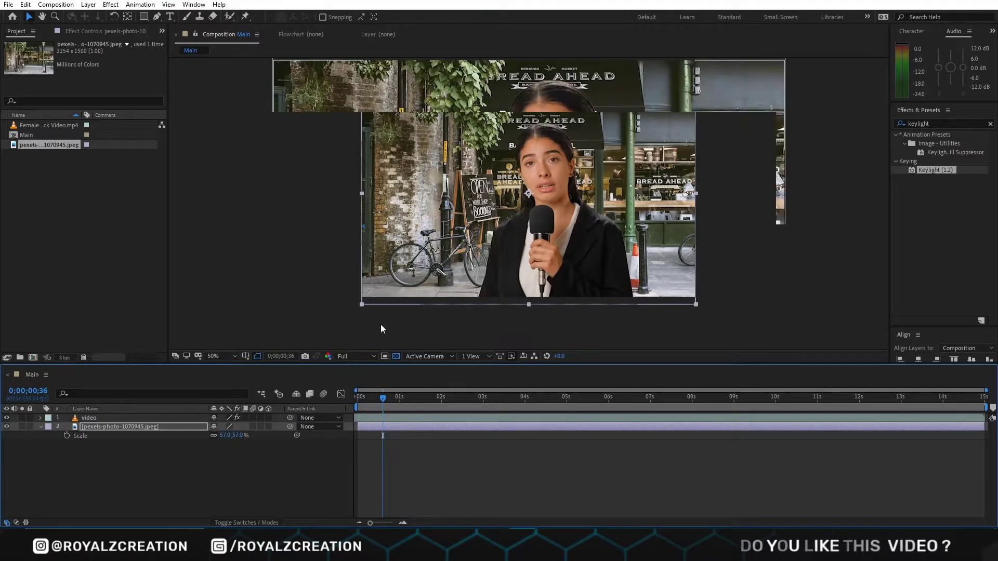
Step: Blur the bakery photo with Gaussian Blur (Legacy) at Blurriness 7
click(138, 421)
click(137, 425)
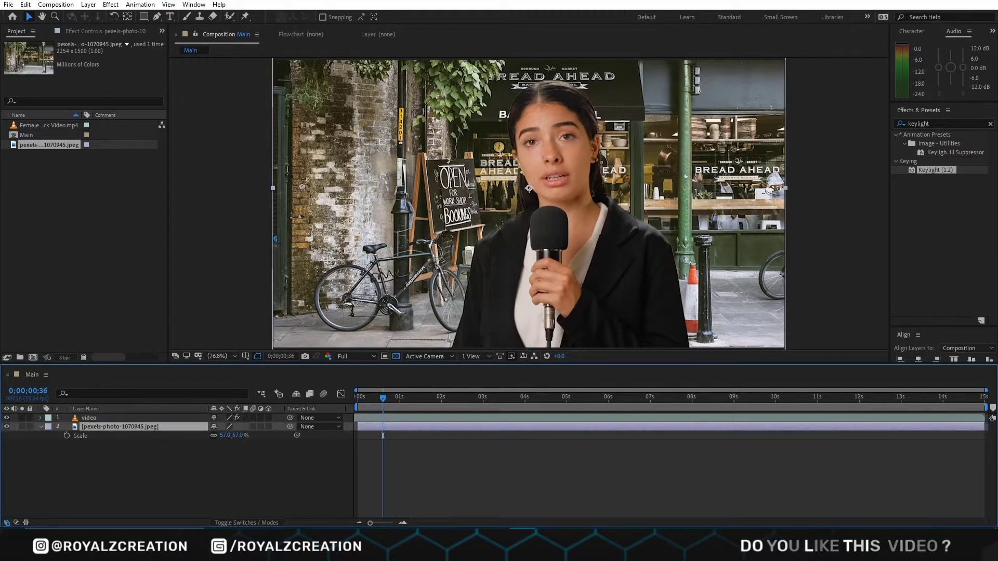
click(928, 123)
text(blur)
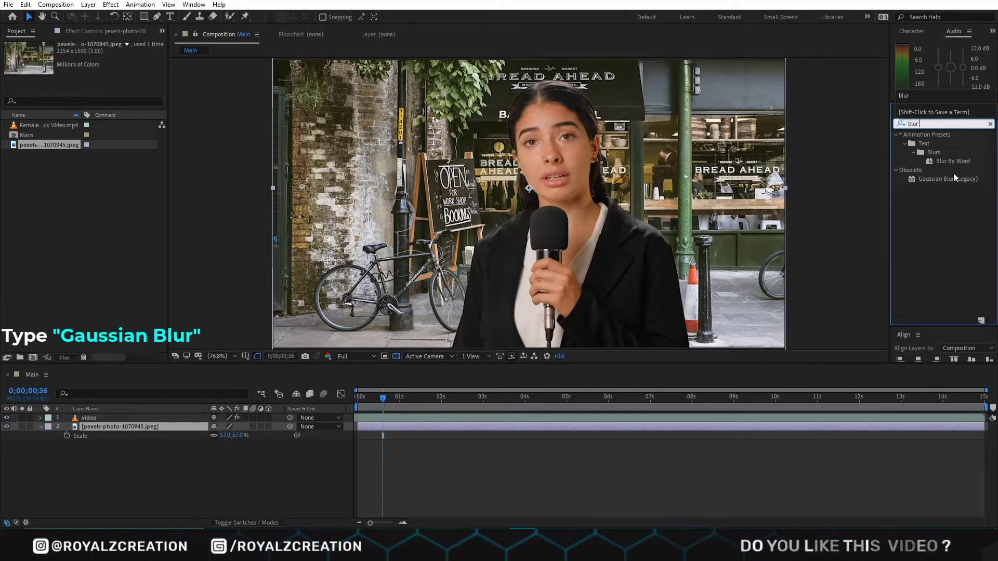
double_click(954, 178)
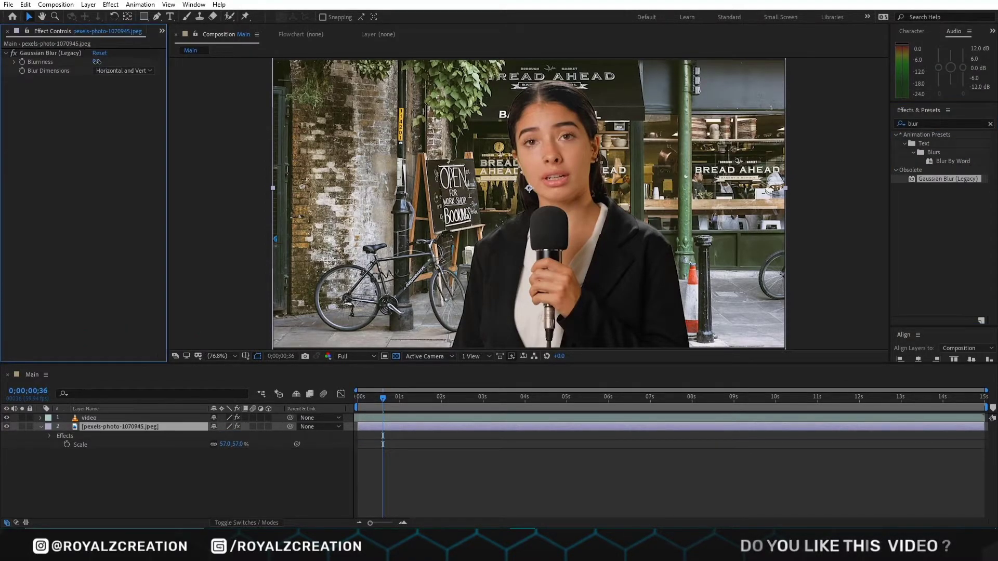
drag(97, 61, 98, 65)
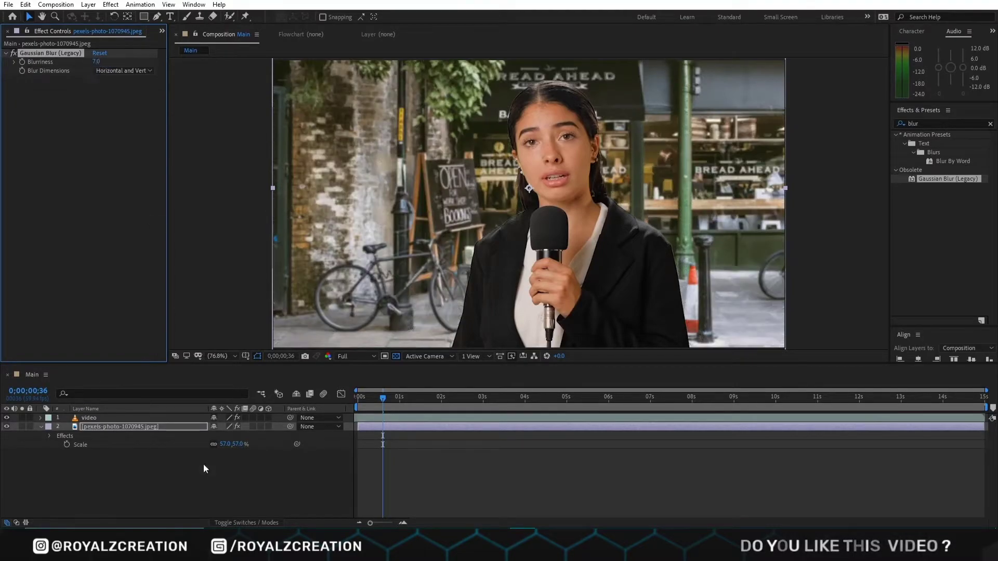
click(197, 502)
Step: Apply Hue/Saturation to the reporter layer with Master Saturation at -5
click(131, 419)
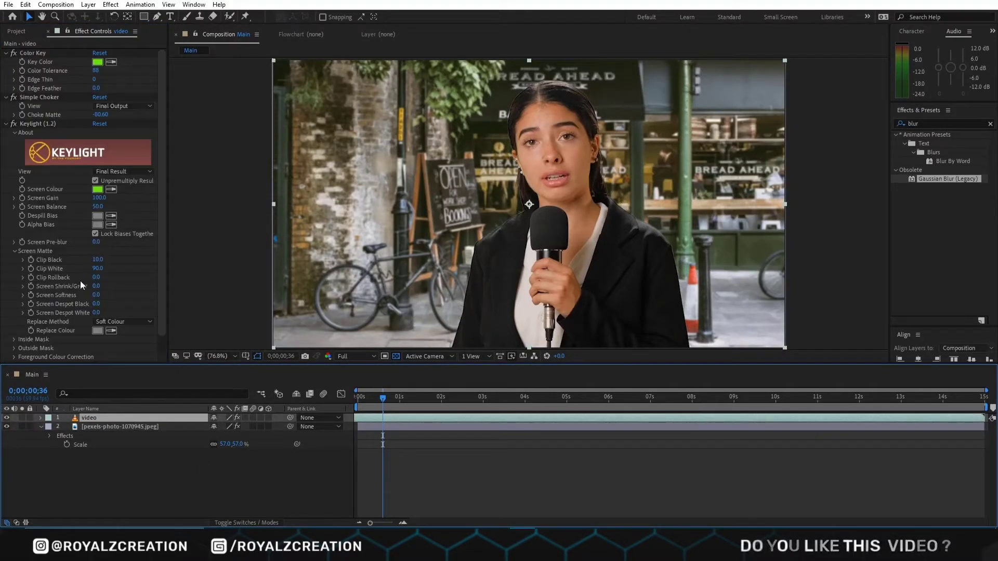
scroll(80, 280, down, 1)
click(926, 124)
text(hue)
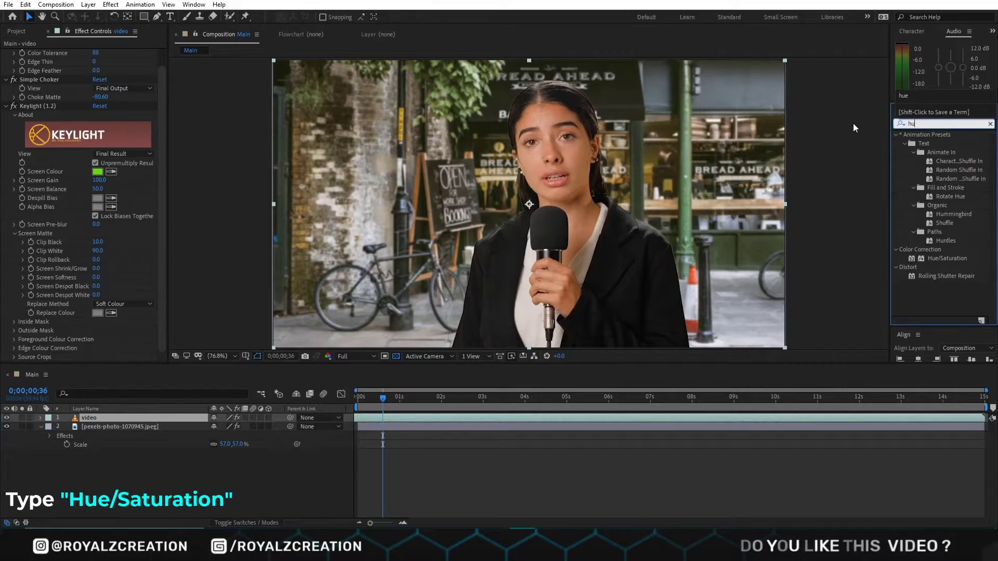
click(946, 179)
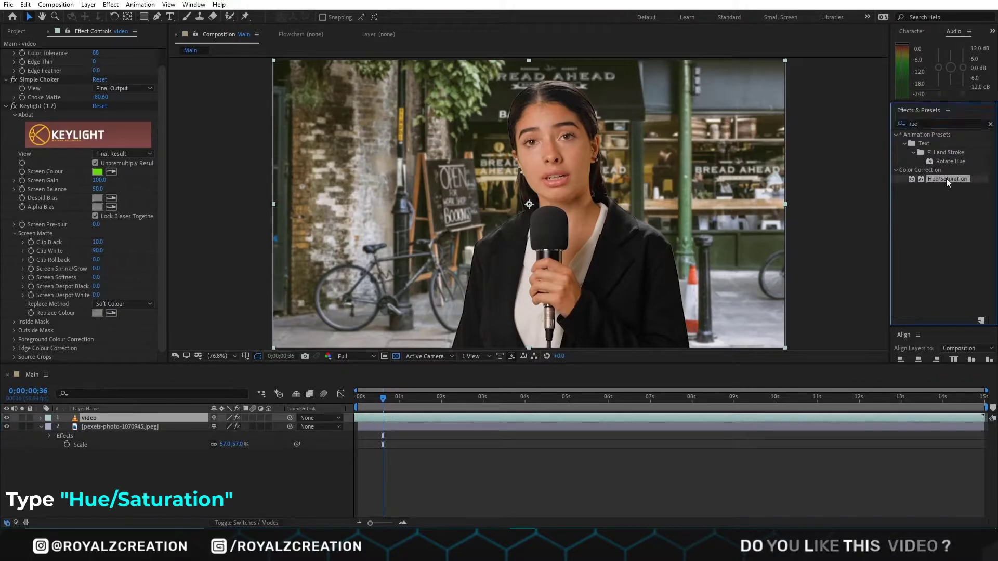
double_click(946, 179)
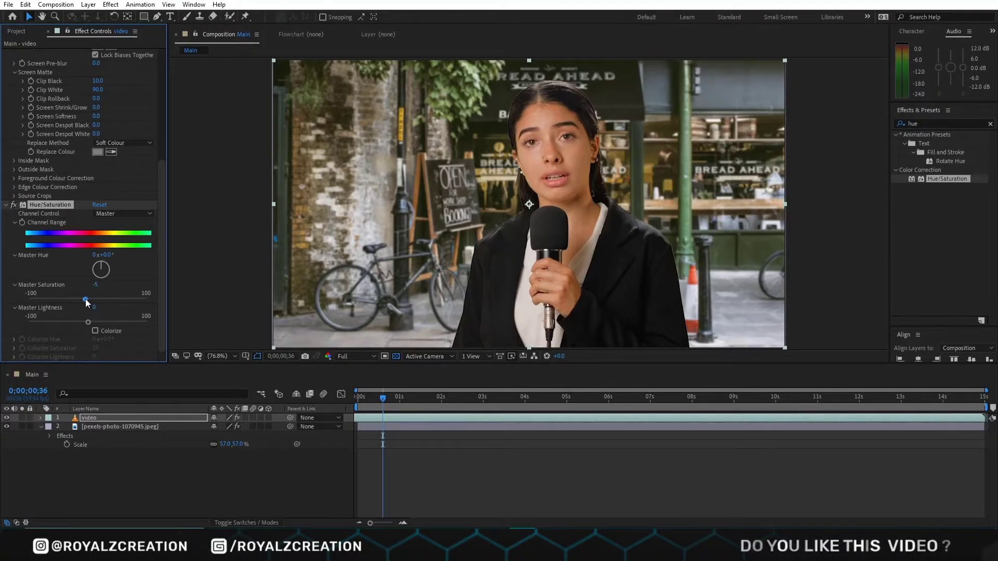
Step: Add Curves to the reporter and lift the Green channel slightly in the midtones
double_click(936, 123)
text(curve)
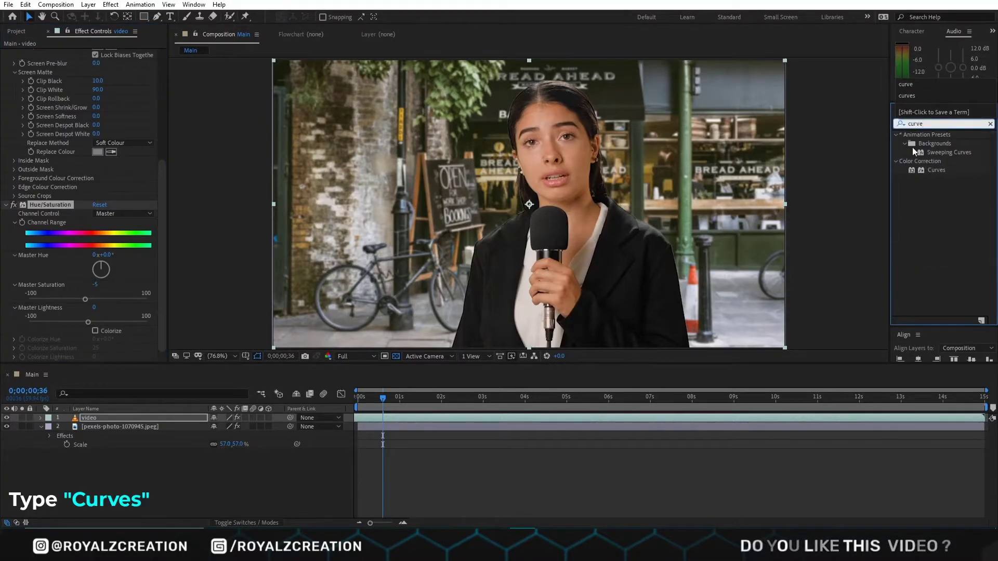
double_click(934, 167)
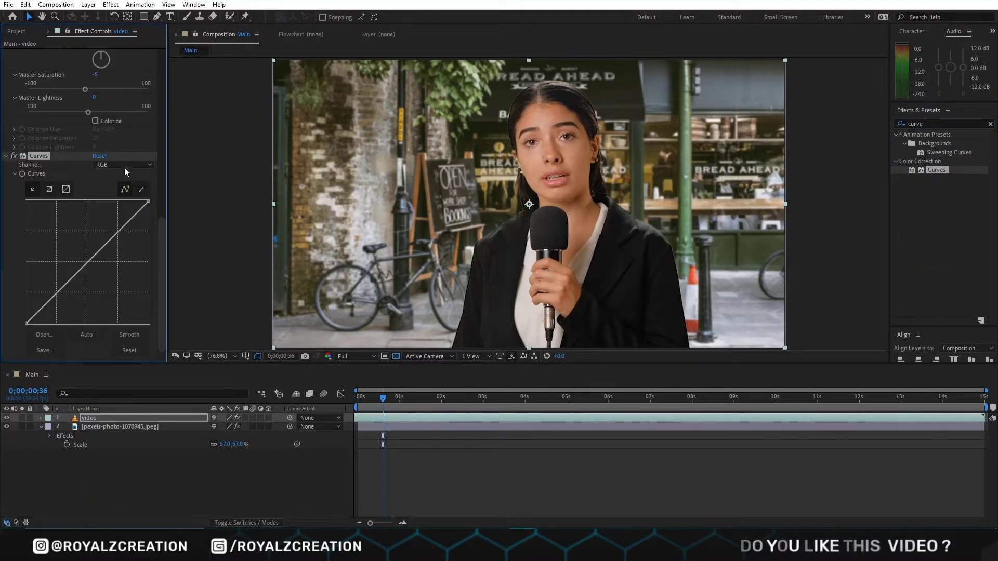
click(126, 166)
click(130, 201)
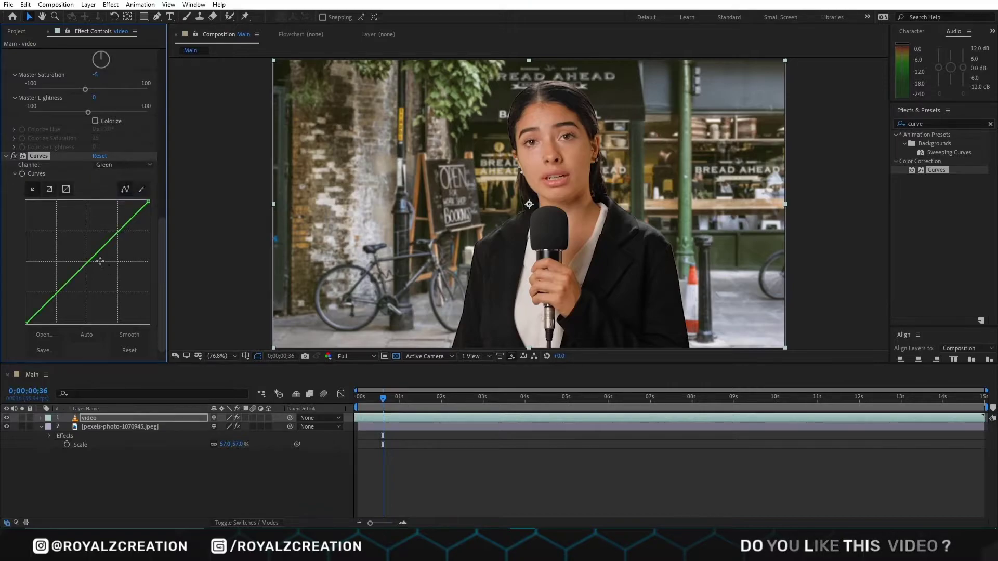
drag(90, 260, 91, 258)
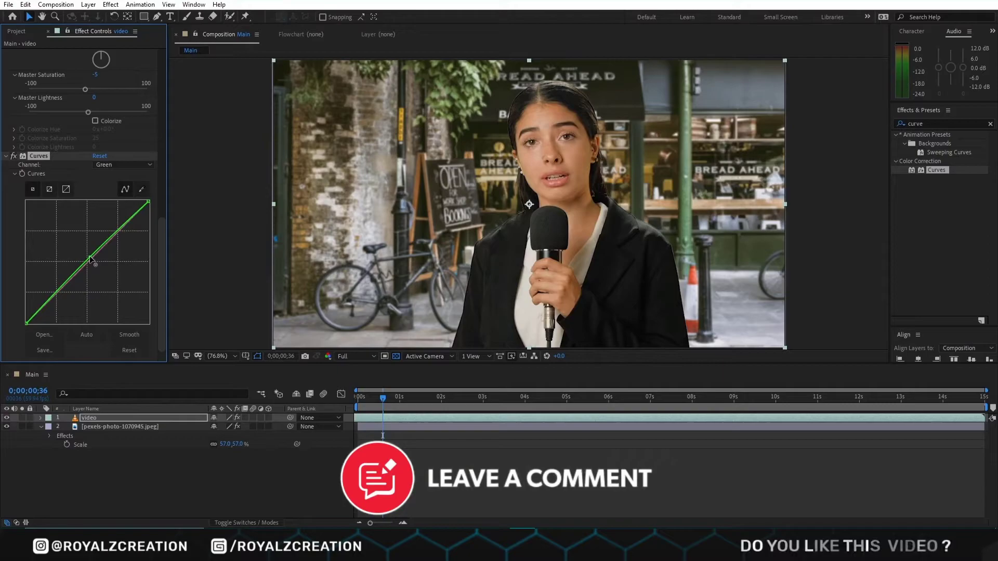
click(90, 259)
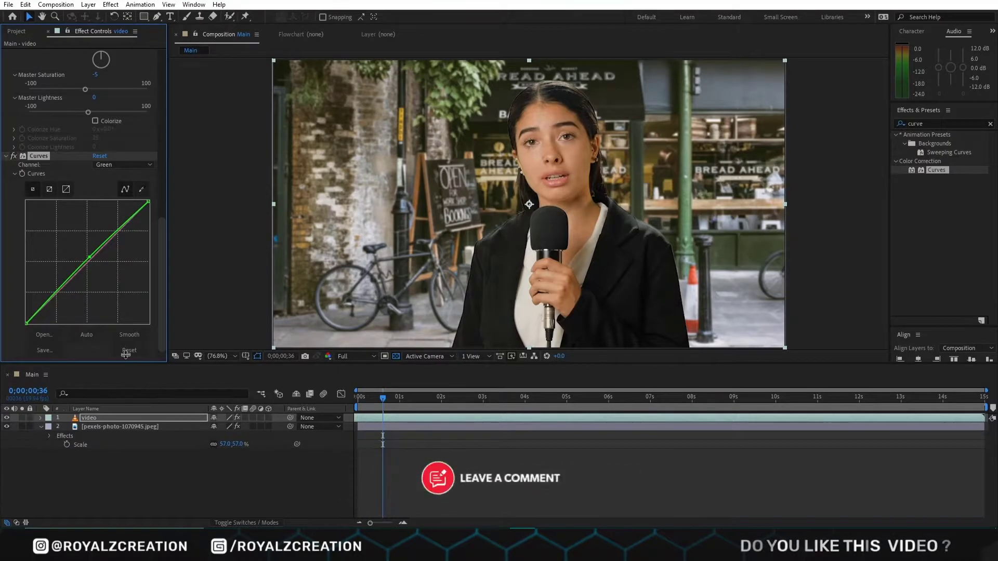
scroll(123, 333, up, 15)
Step: Create Adjustment Layer 1 carrying Apply Color LUT loaded with 'Child's Play - Standard.cube'
click(138, 470)
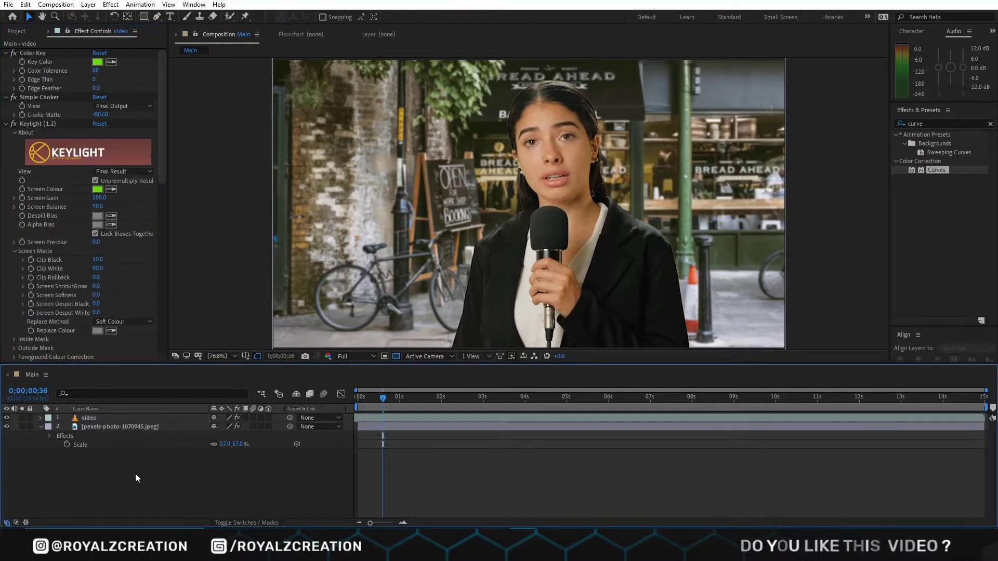
right_click(135, 472)
mouse_move(191, 360)
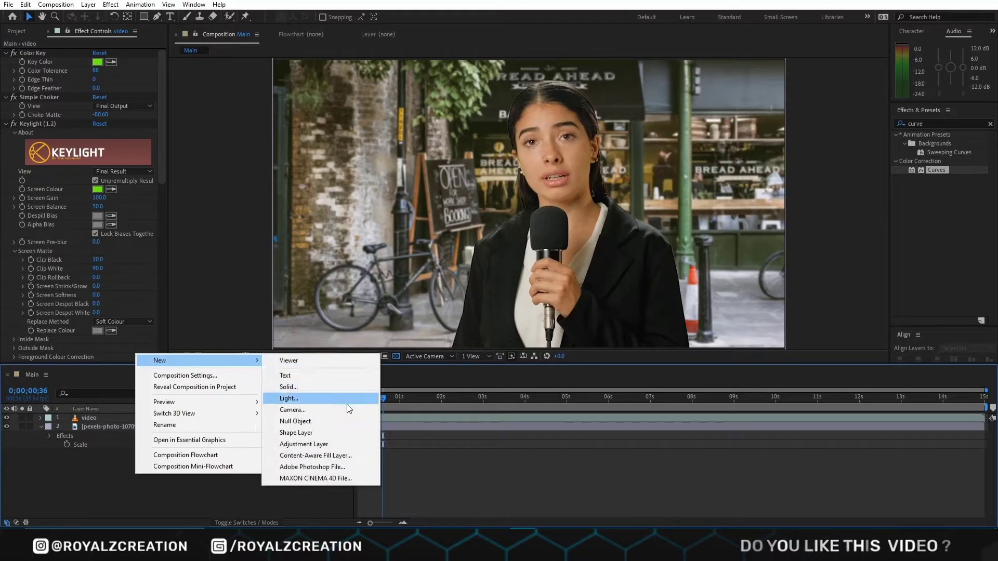
click(341, 446)
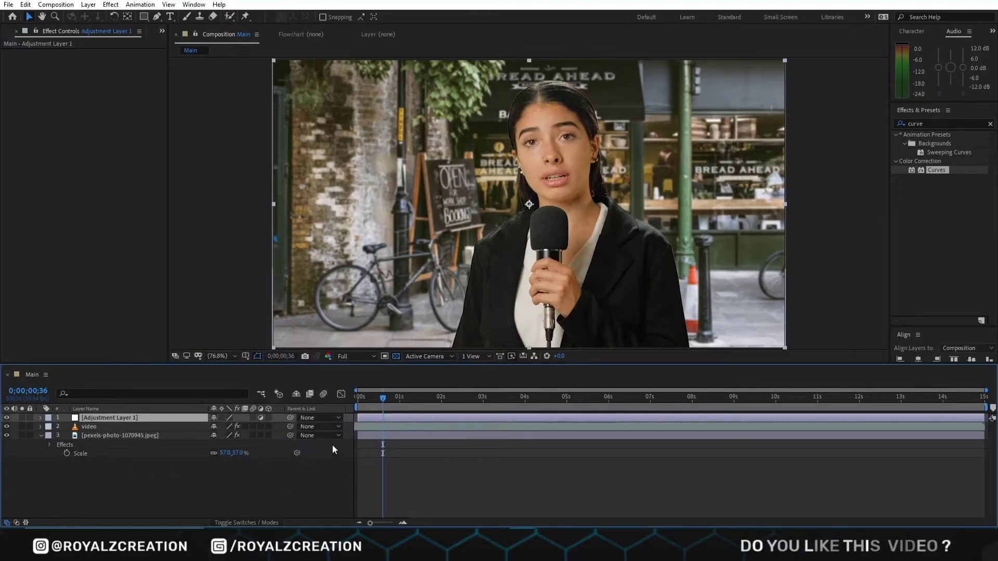
click(944, 124)
text(lut)
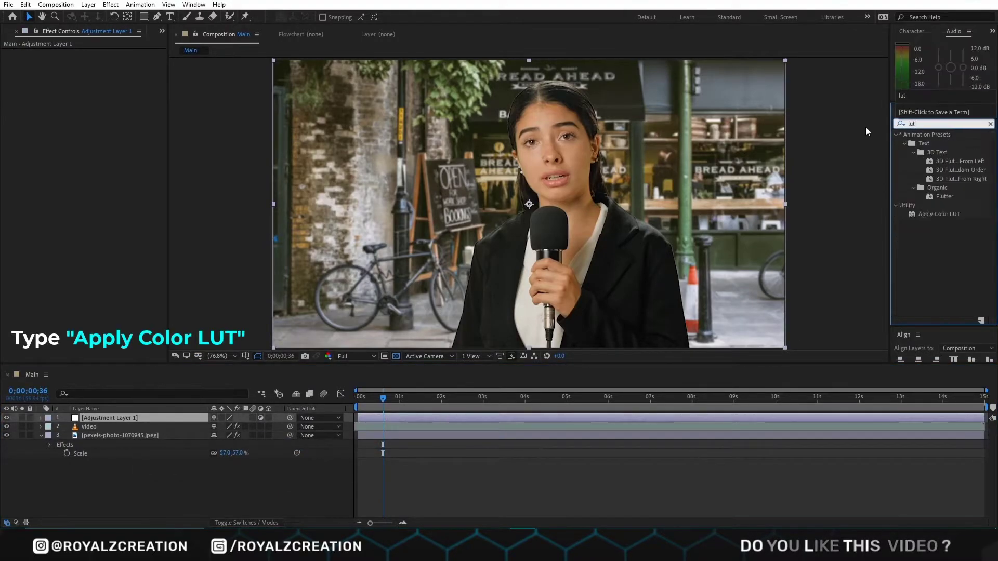
double_click(943, 214)
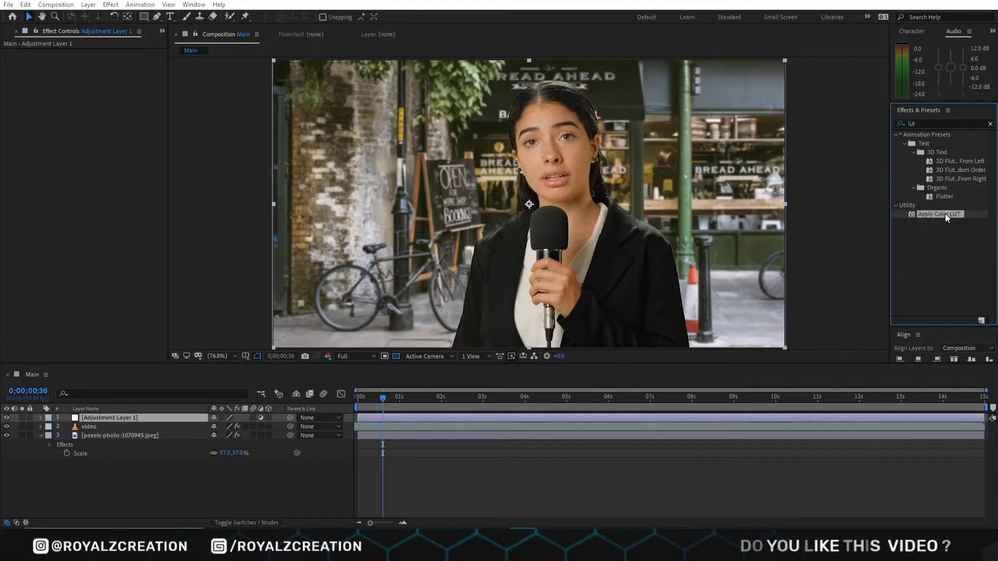
double_click(188, 63)
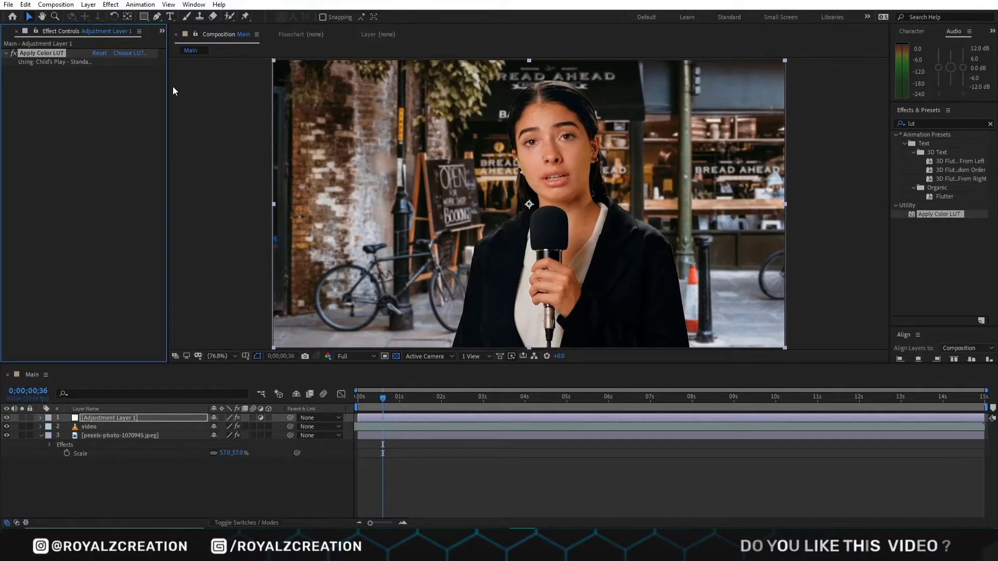
Step: Inspect the reporter's hair edge up close and set Keylight Screen Shrink/Grow to -1.0
click(117, 169)
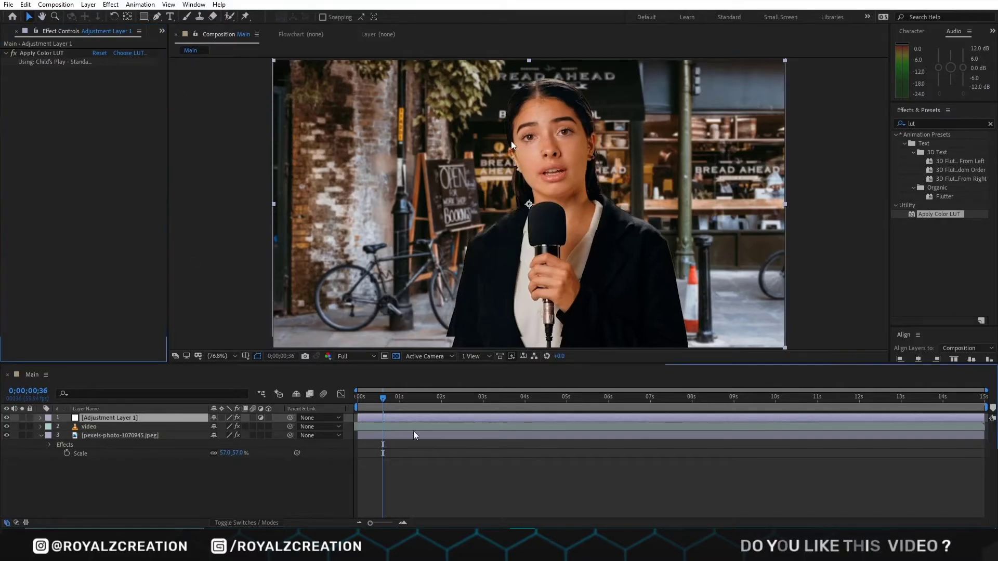
key(space)
key(period)
key(period)
key(period)
drag(489, 72, 539, 253)
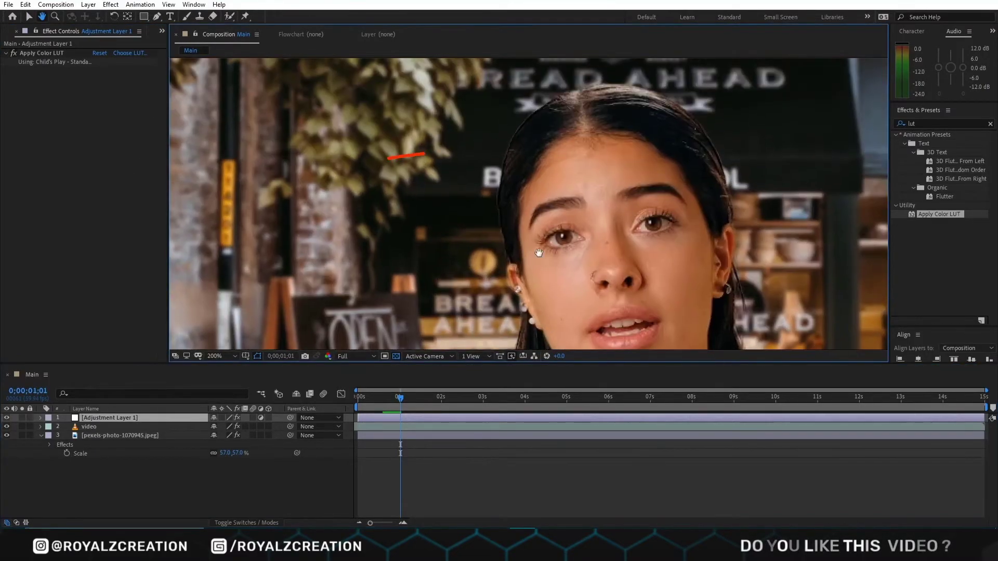
key(v)
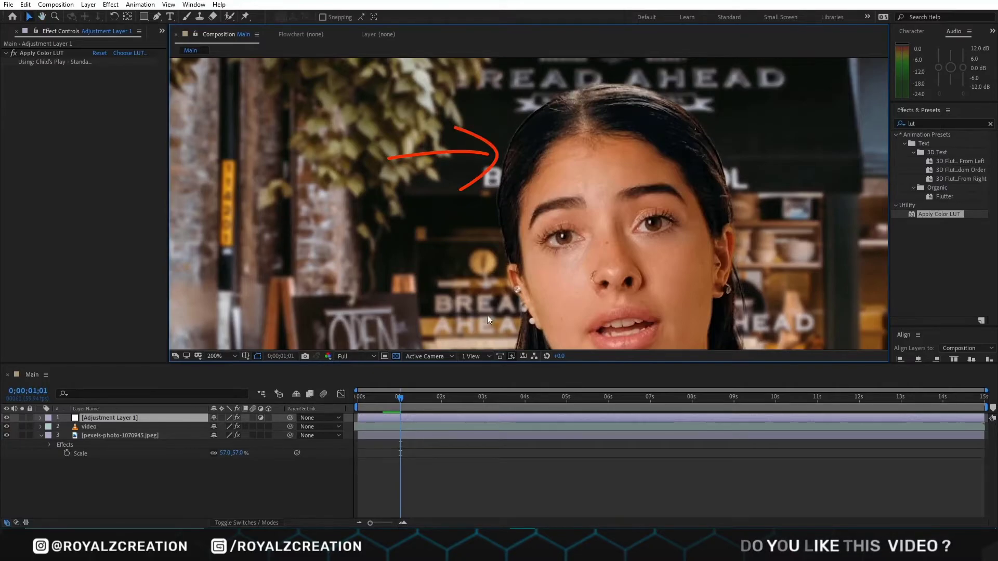
click(119, 430)
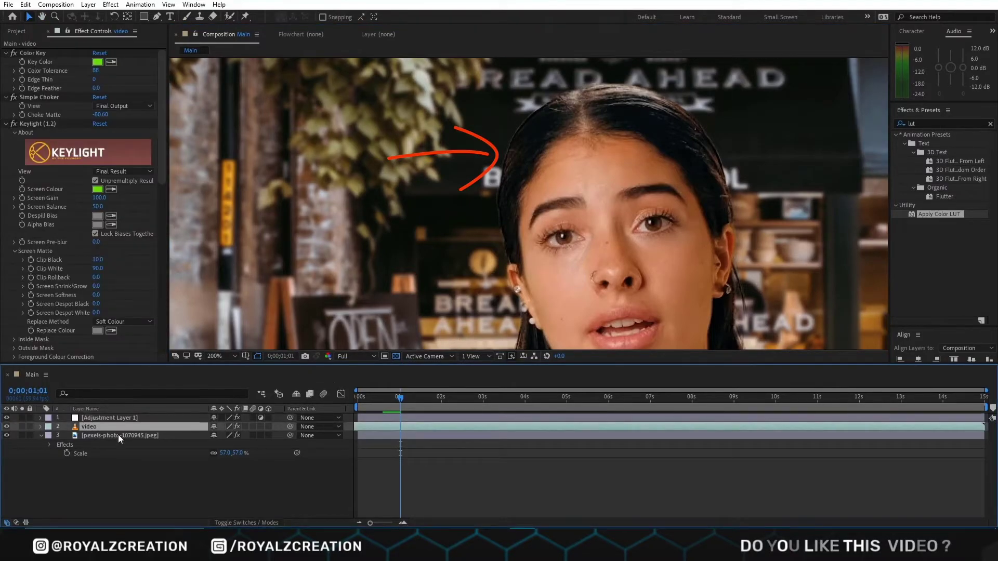
click(96, 287)
text(-)
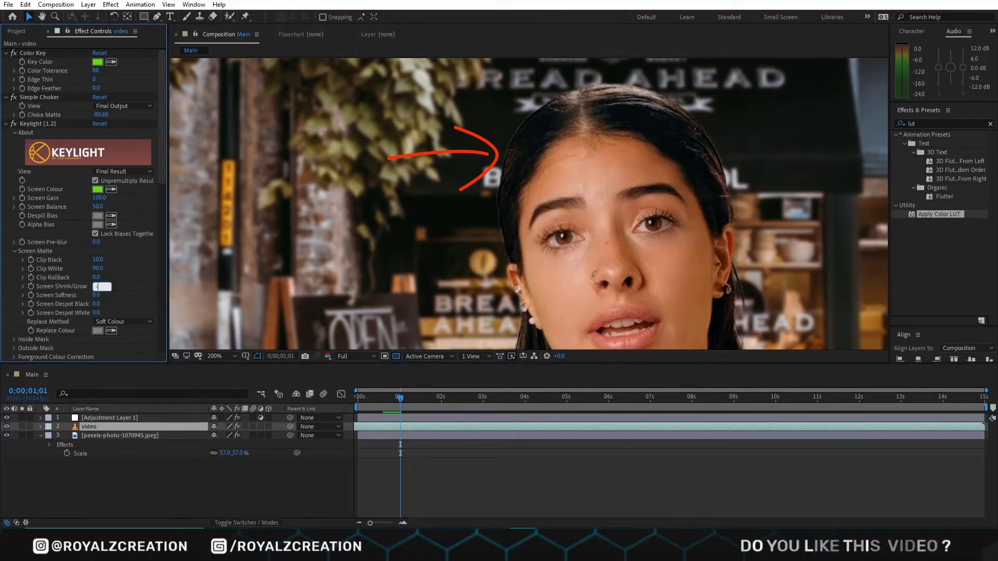
text(1)
key(Return)
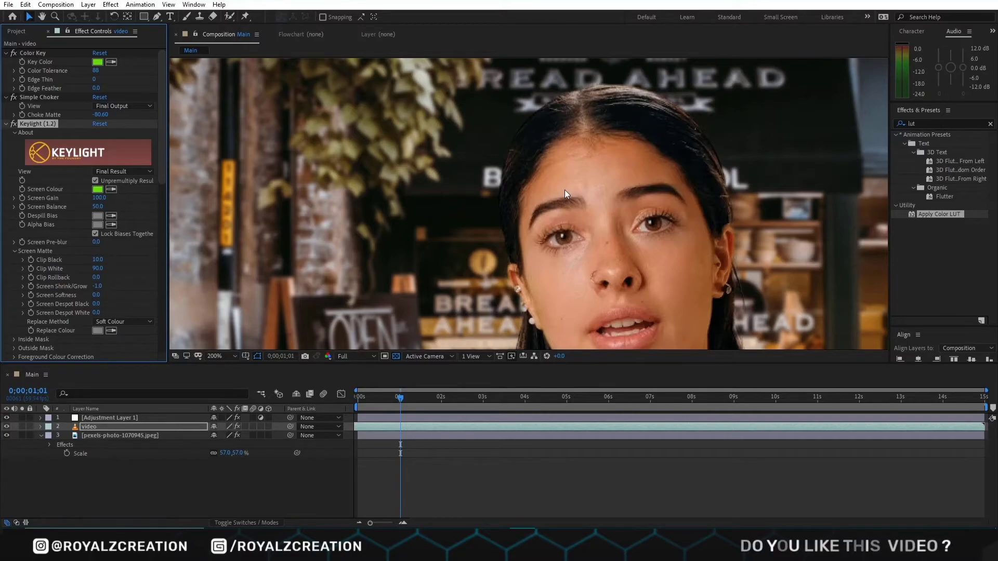
key(shift+slash)
click(120, 418)
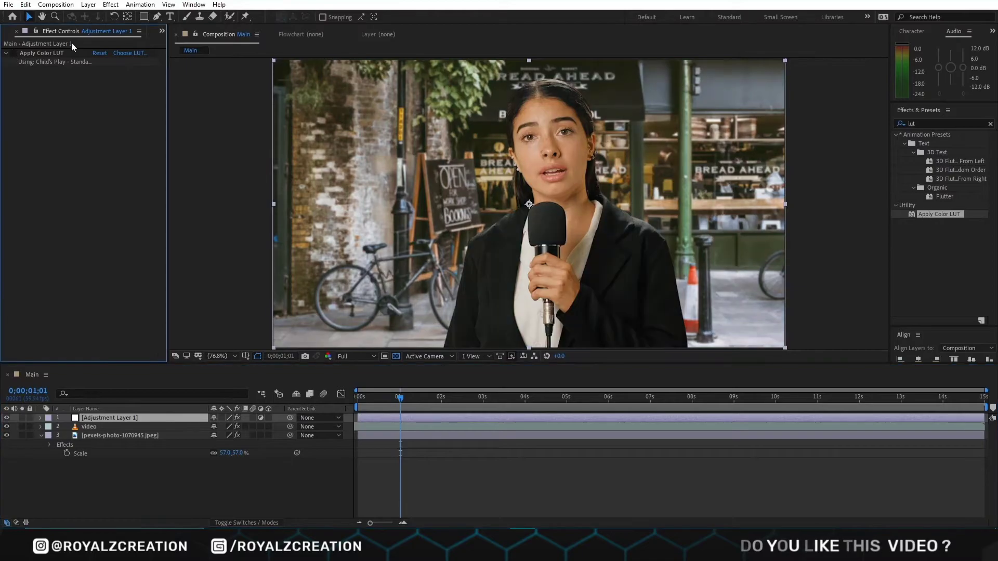
Step: Add Lumetri Color to Adjustment Layer 1 from Effect > Color Correction
click(110, 4)
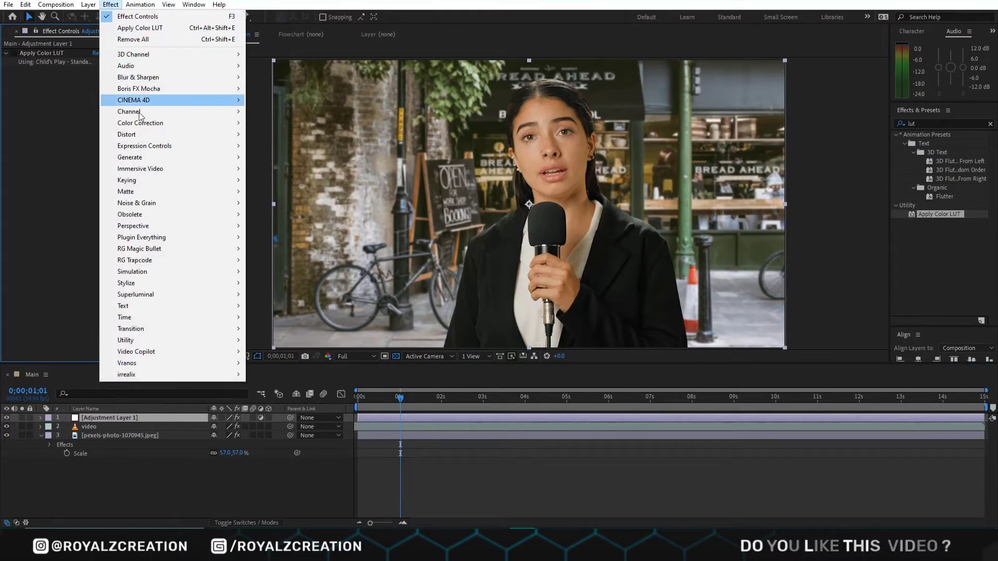
mouse_move(156, 123)
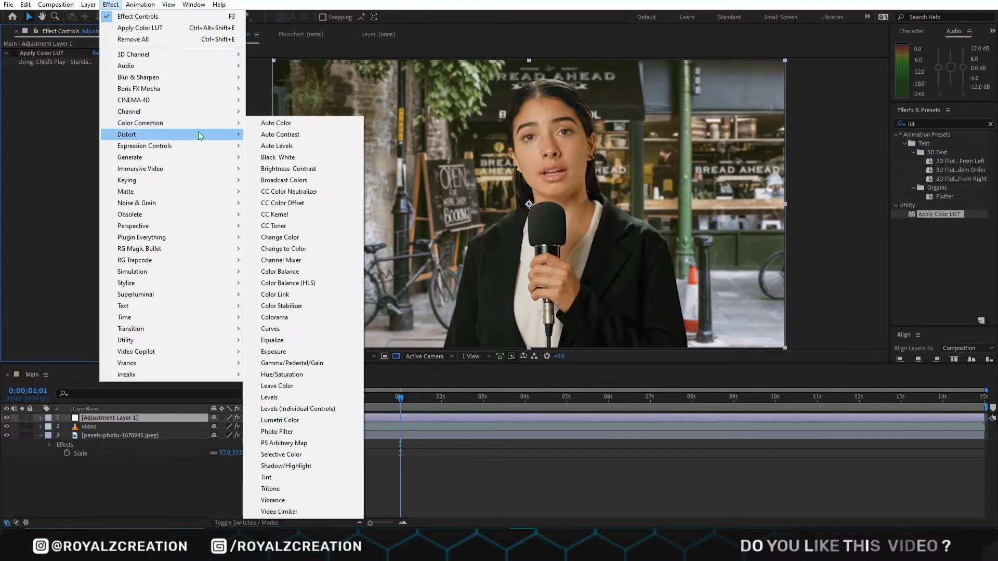
click(314, 422)
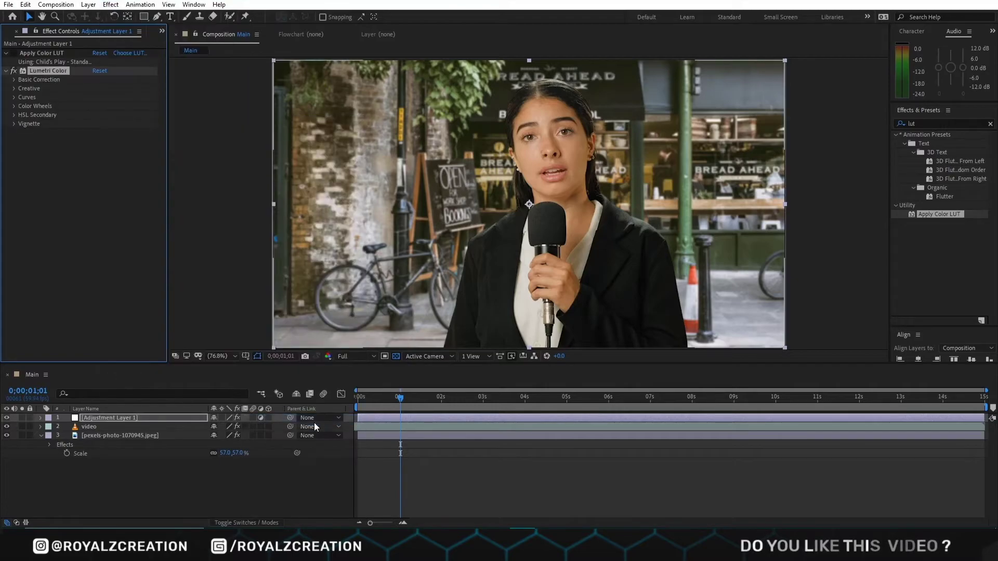
Step: After trying the Fuji REALA and Monochrome looks, set the Creative Look to SL NEUTRAL START
click(13, 89)
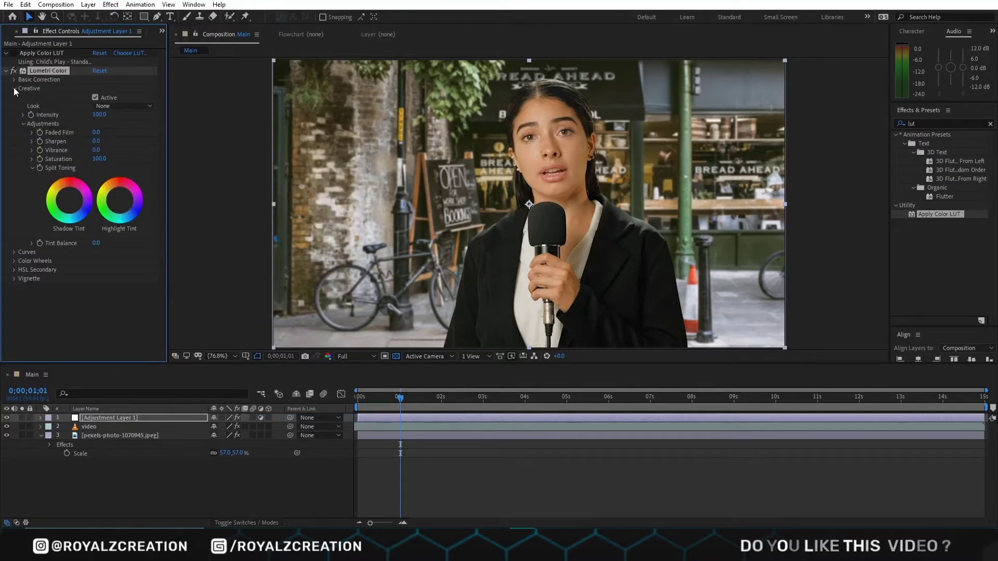
click(125, 105)
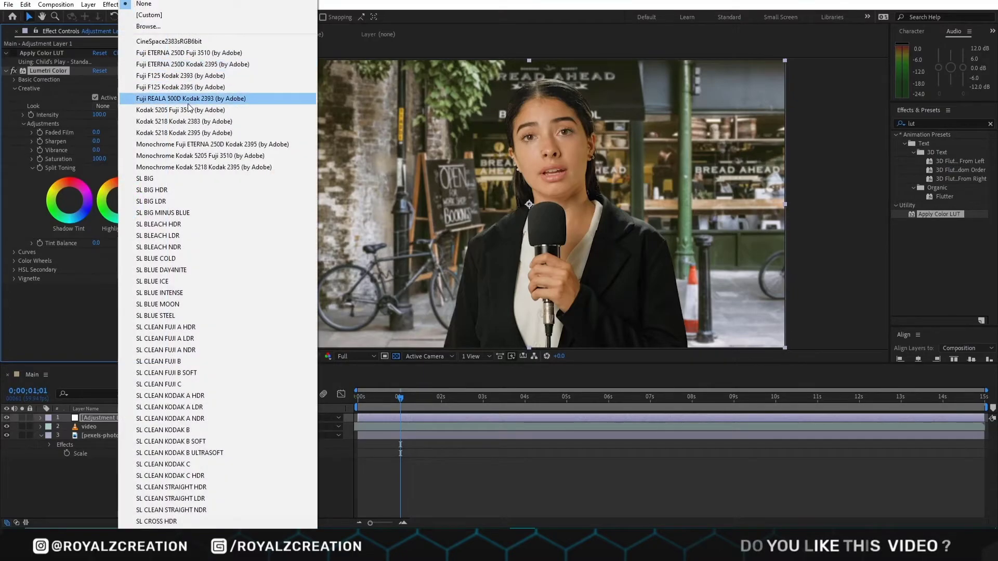
click(156, 99)
click(124, 106)
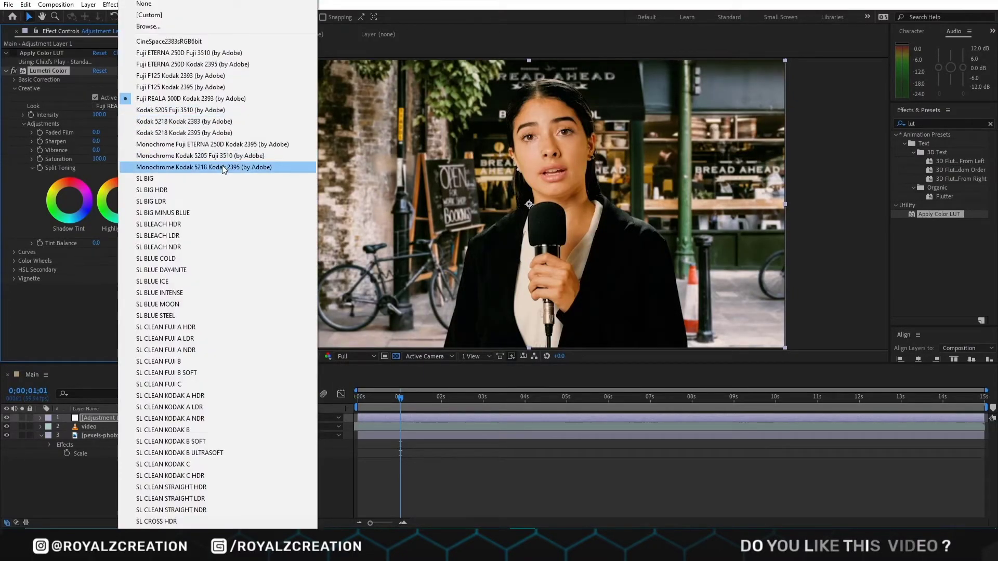
click(223, 167)
click(127, 106)
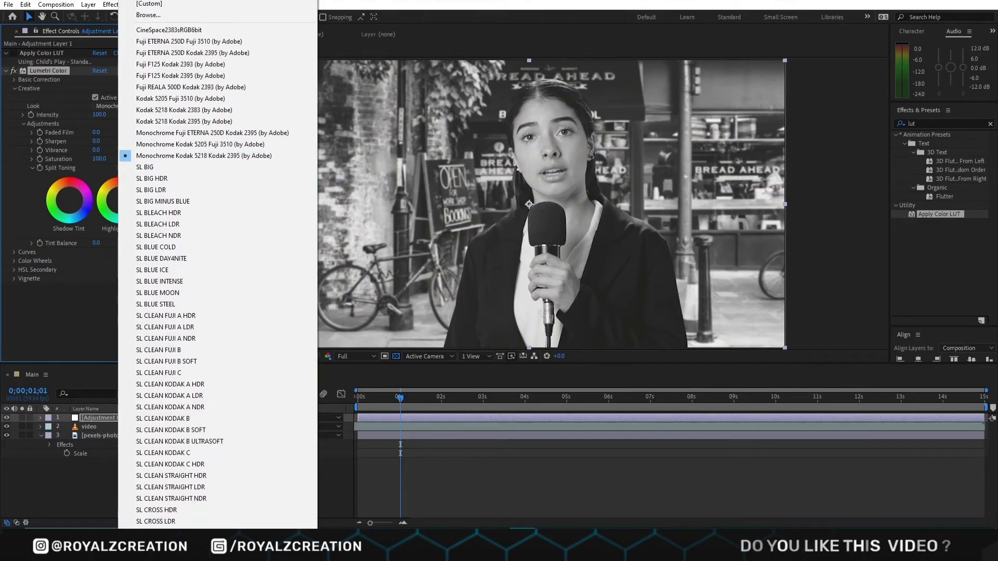
scroll(228, 520, down, 5)
scroll(218, 264, down, 3)
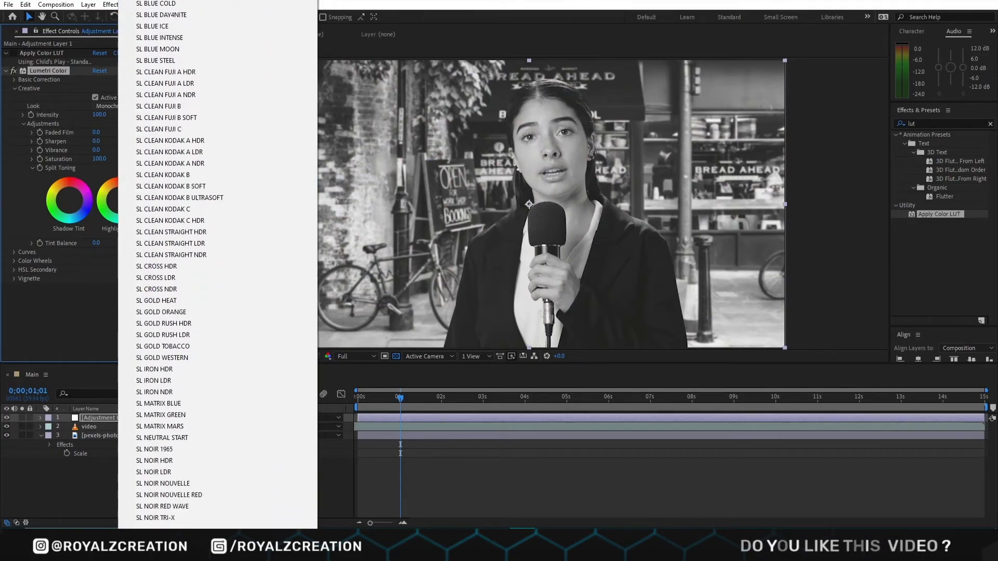
click(192, 441)
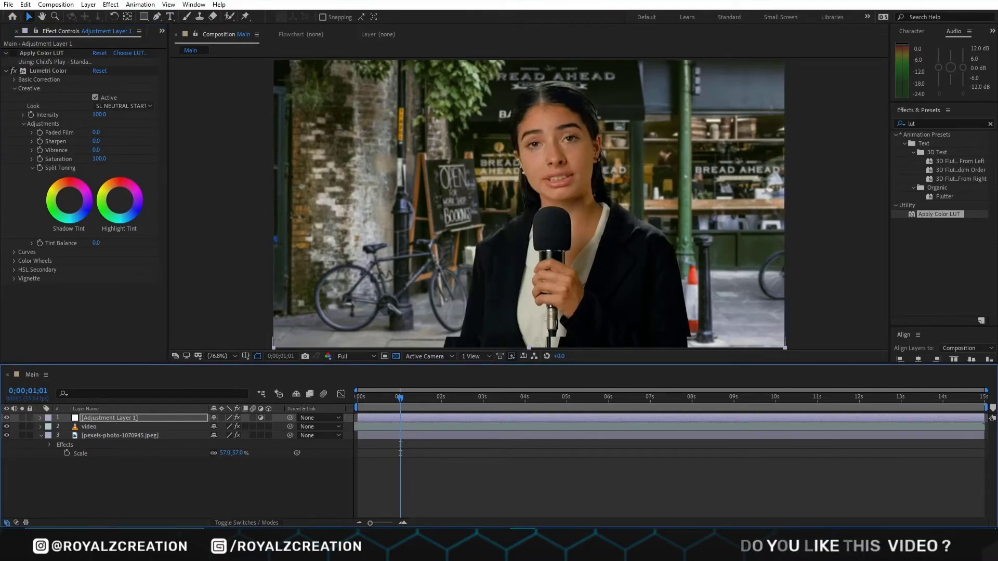
click(738, 492)
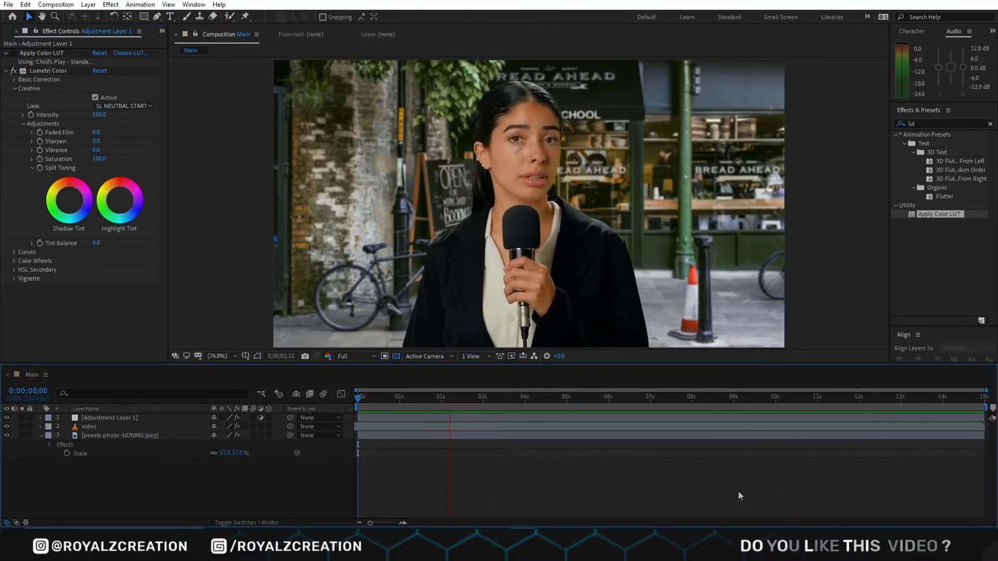